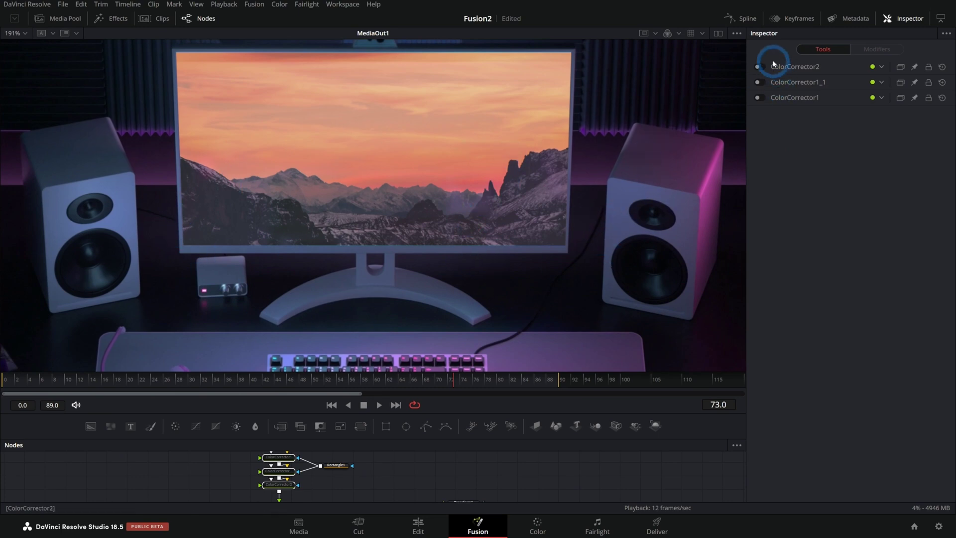
# Enable the ColorCorrector2, ColorCorrector1_1 and ColorCorrector1 nodes
pyautogui.click(761, 67)
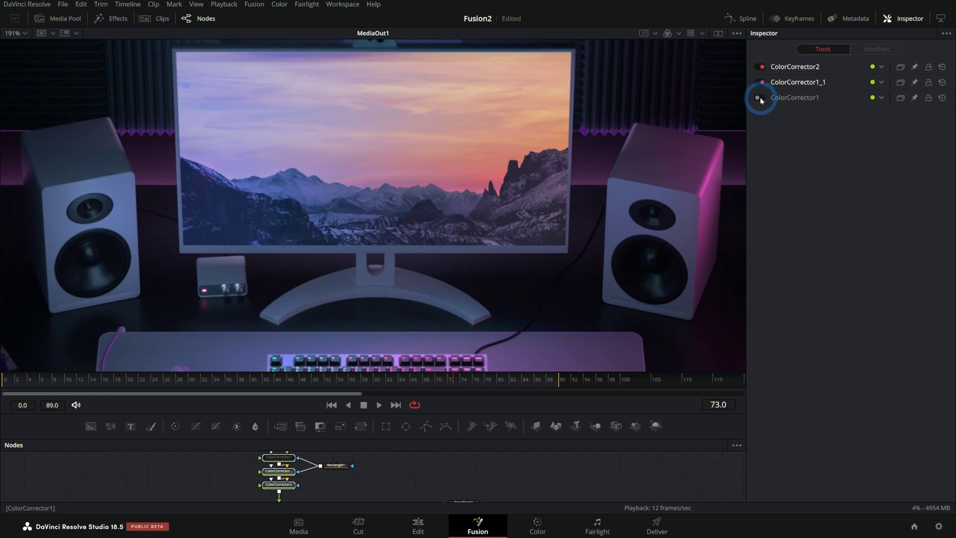
pyautogui.click(758, 98)
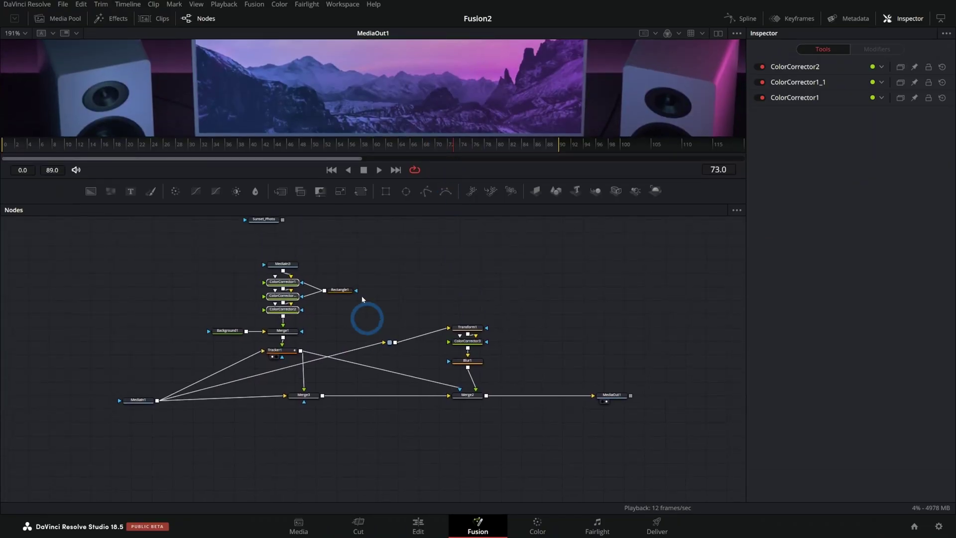
# Load the Sunset_Photo node into a taller viewer and frame the mountains in the image
pyautogui.moveTo(267, 221); pyautogui.dragTo(294, 347)
pyautogui.click(294, 347)
pyautogui.press('2')
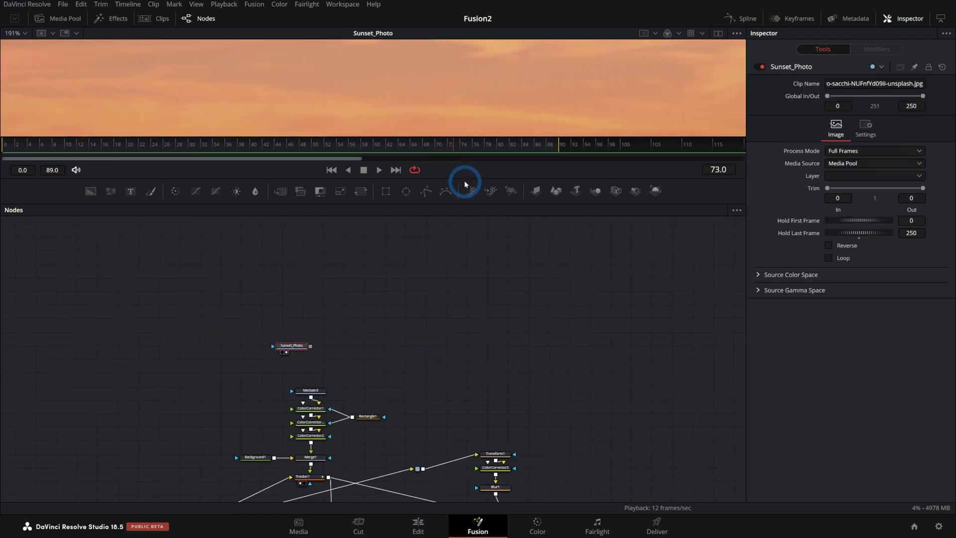
pyautogui.moveTo(465, 182); pyautogui.dragTo(465, 348)
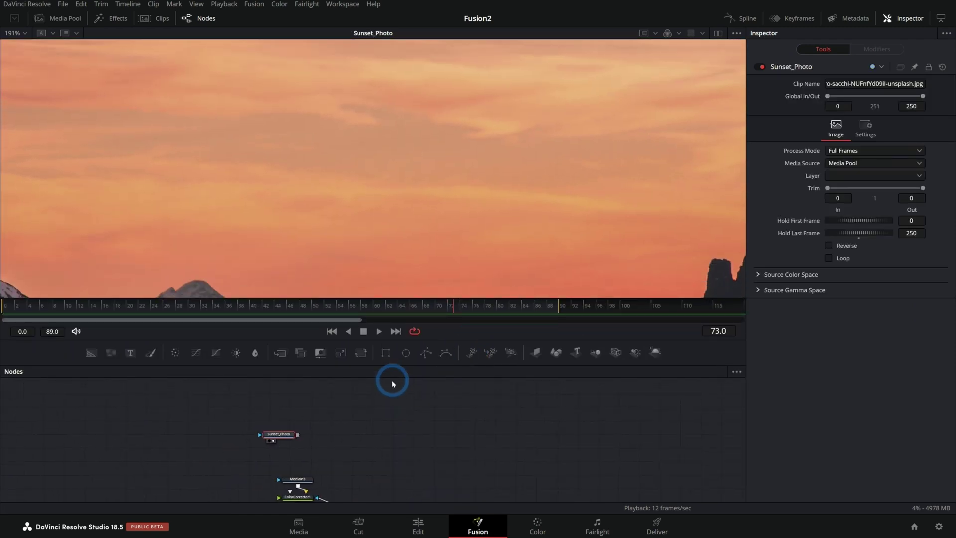
pyautogui.scroll(6, 336, 426)
pyautogui.moveTo(336, 429); pyautogui.dragTo(450, 390)
pyautogui.scroll(-2, 521, 286)
pyautogui.moveTo(521, 286); pyautogui.dragTo(442, 148)
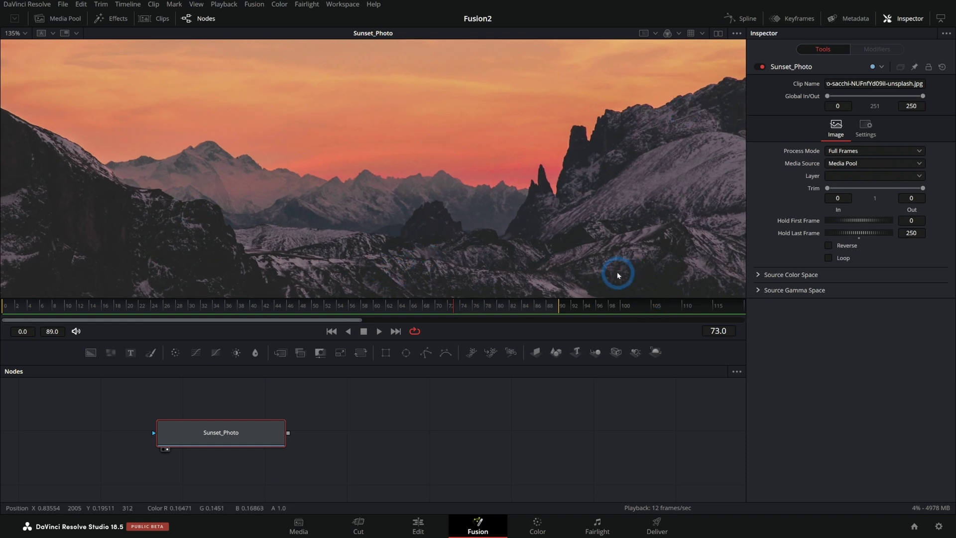
# Add a Color Corrector node beside Sunset_Photo, connect the photo's output to it, and show the corrector in the viewer
pyautogui.moveTo(252, 437); pyautogui.dragTo(236, 456)
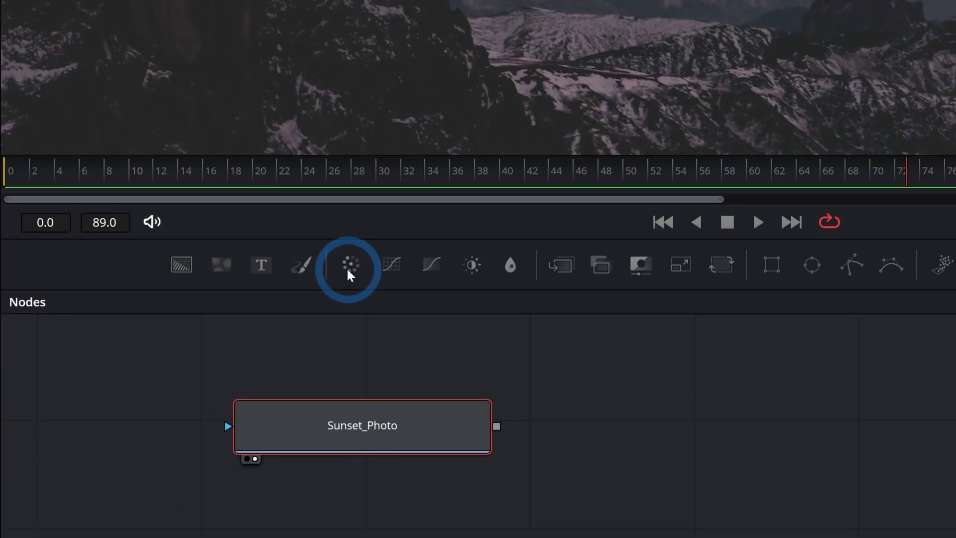
pyautogui.moveTo(349, 269); pyautogui.dragTo(584, 406)
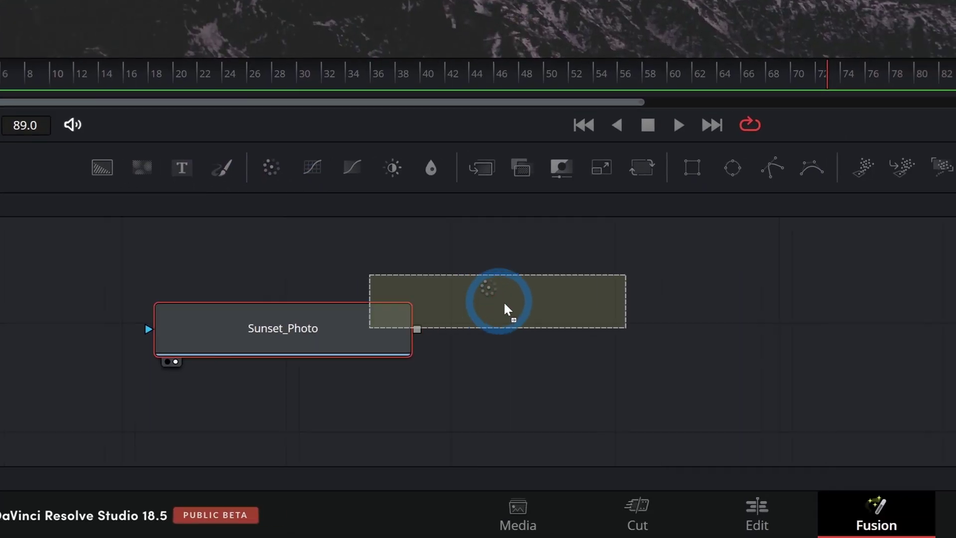
pyautogui.moveTo(503, 309); pyautogui.dragTo(620, 334)
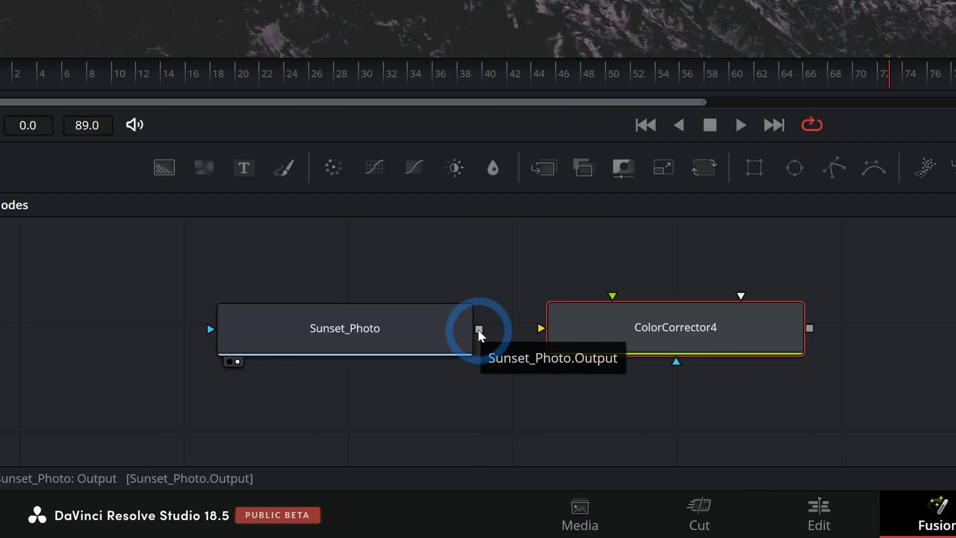
pyautogui.moveTo(417, 329); pyautogui.dragTo(522, 369)
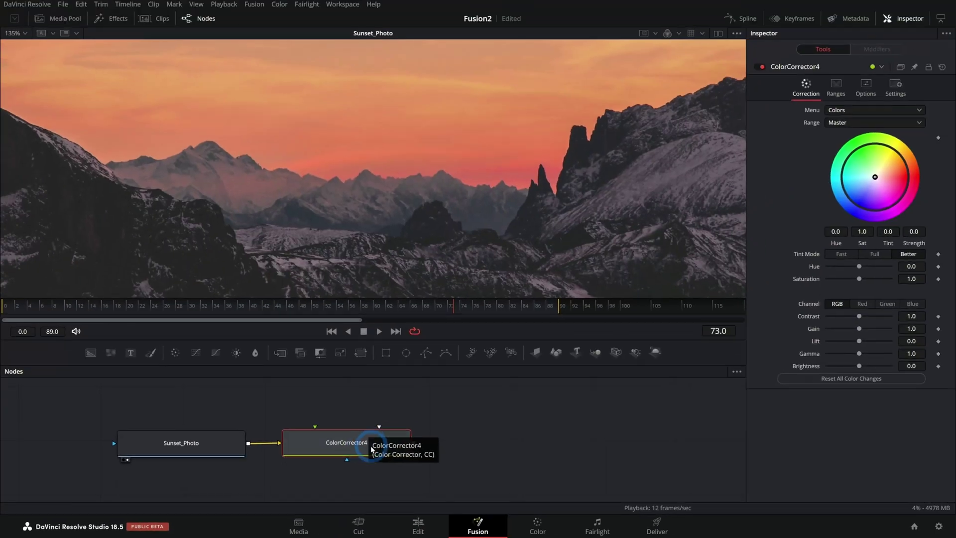
pyautogui.click(469, 356)
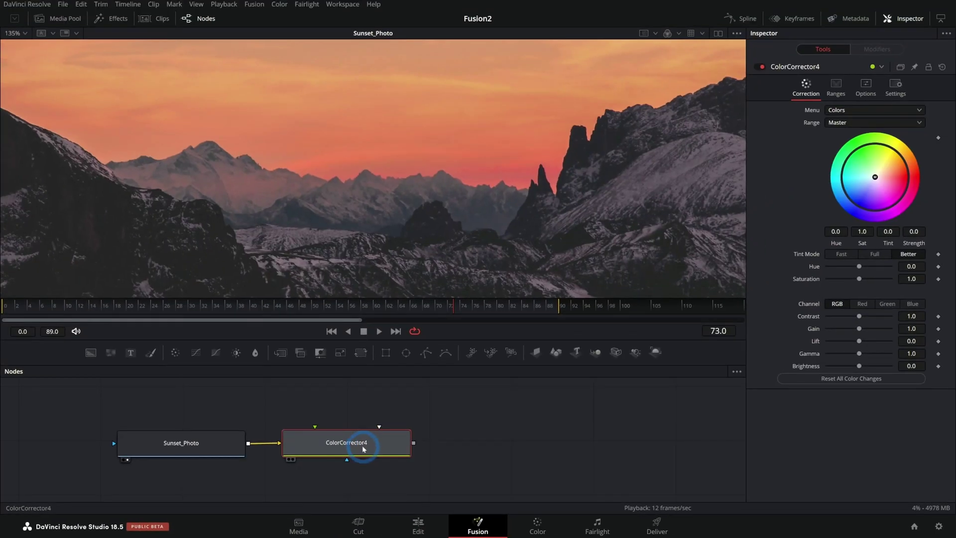
pyautogui.press('1')
pyautogui.click(180, 221)
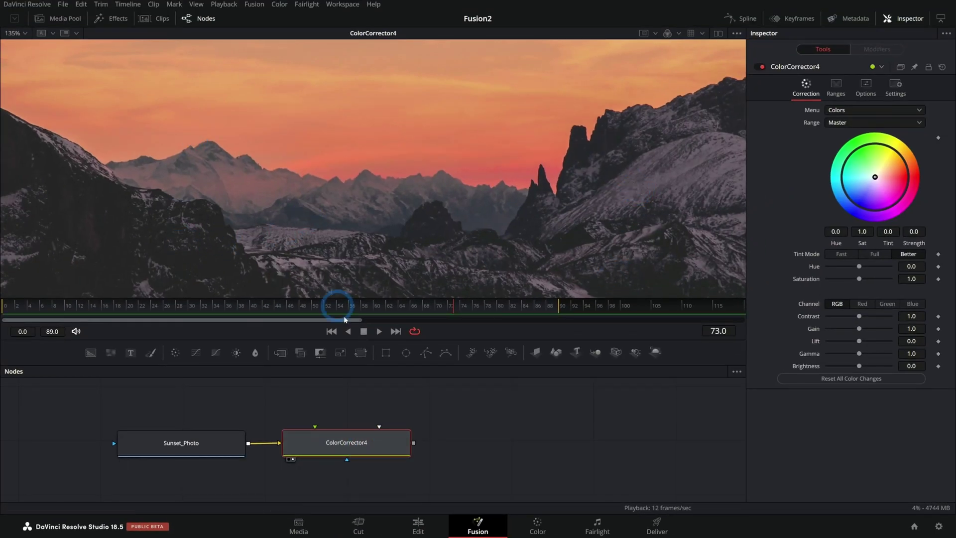
# Try the master color controls of ColorCorrector4, raising Gain to 1.38
pyautogui.click(809, 167)
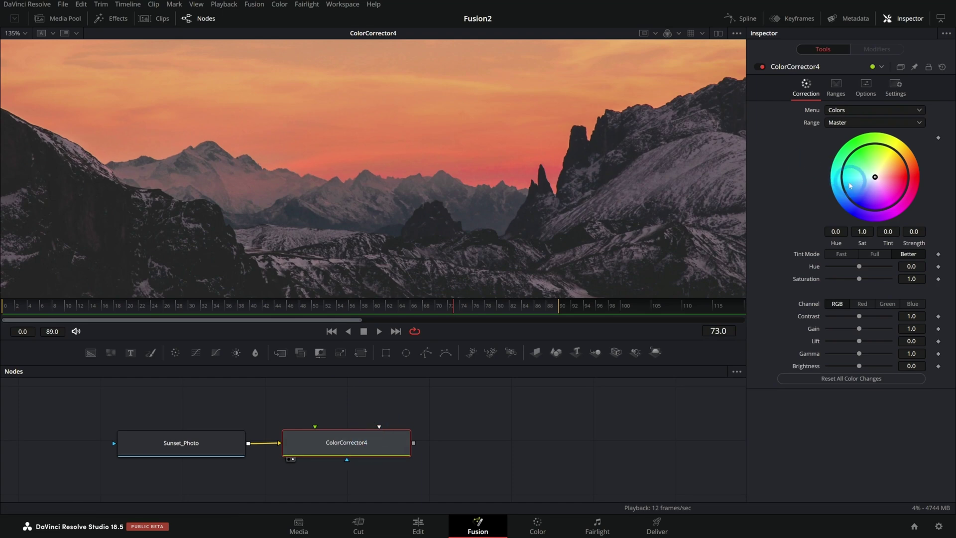
pyautogui.click(869, 182)
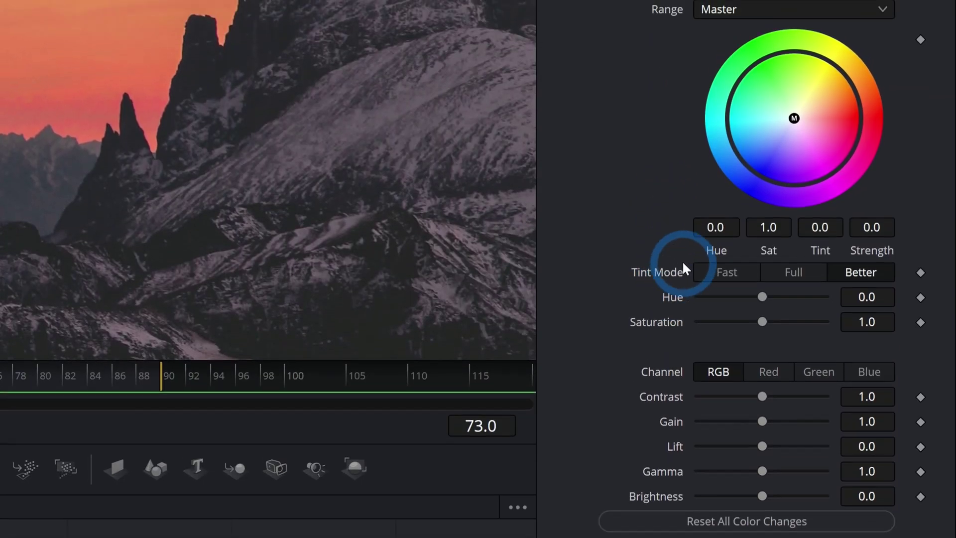
pyautogui.moveTo(762, 421); pyautogui.dragTo(770, 423)
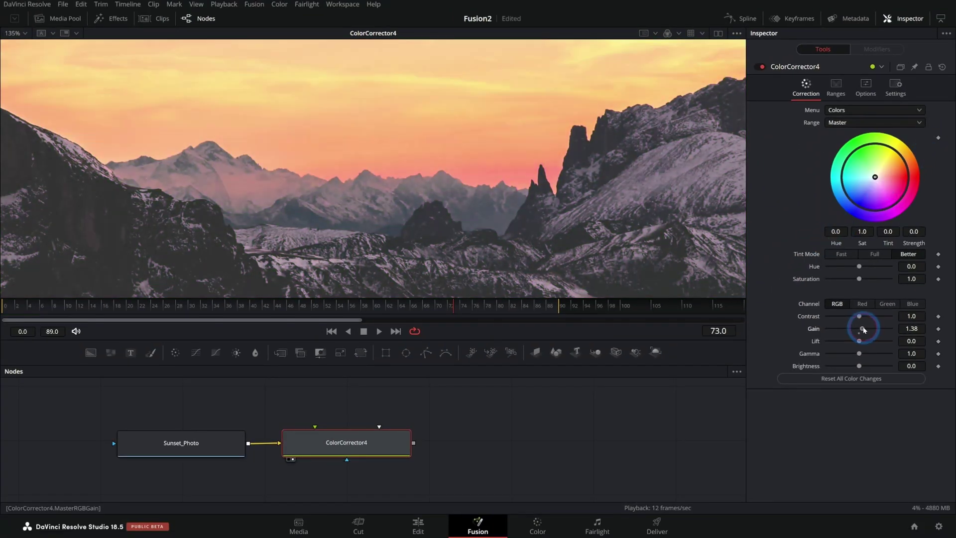
pyautogui.moveTo(864, 329); pyautogui.dragTo(863, 355)
pyautogui.click(626, 229)
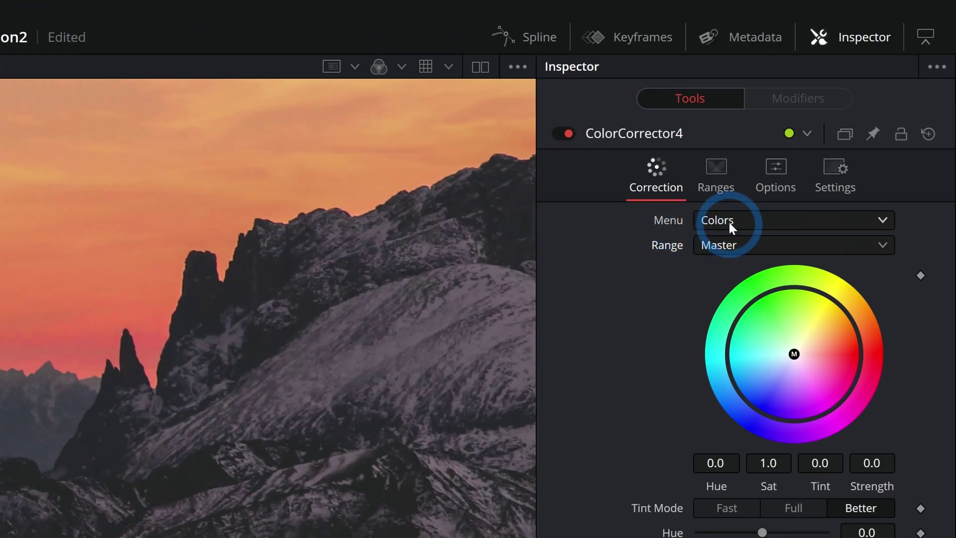
# Look through the Levels, Histogram and Suppress correction modes of ColorCorrector4
pyautogui.click(731, 224)
pyautogui.click(733, 265)
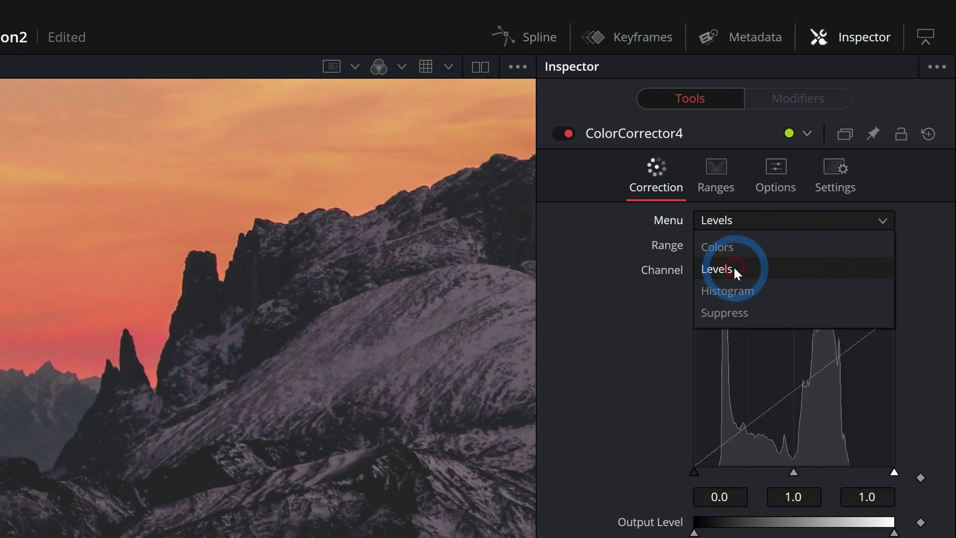
pyautogui.click(732, 291)
pyautogui.click(740, 221)
pyautogui.click(732, 313)
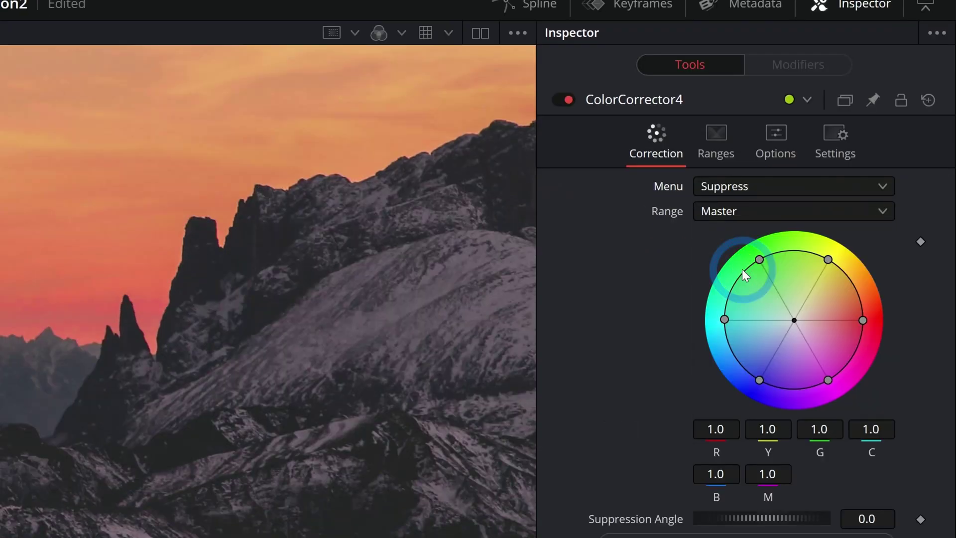
pyautogui.click(862, 322)
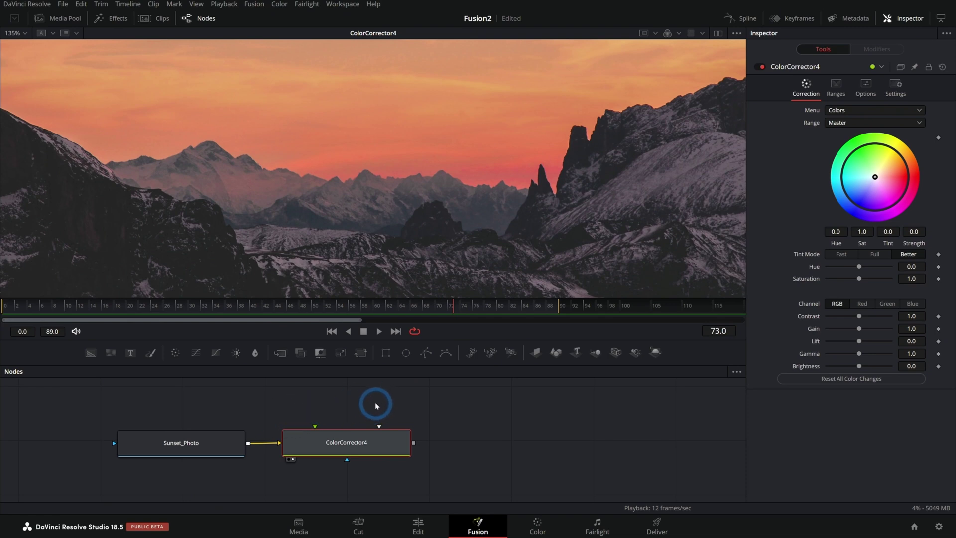
# Mask Sunset_Photo with an Ellipse node and place the ellipse directly above it in the node graph
pyautogui.hotkey('ctrl', 's')
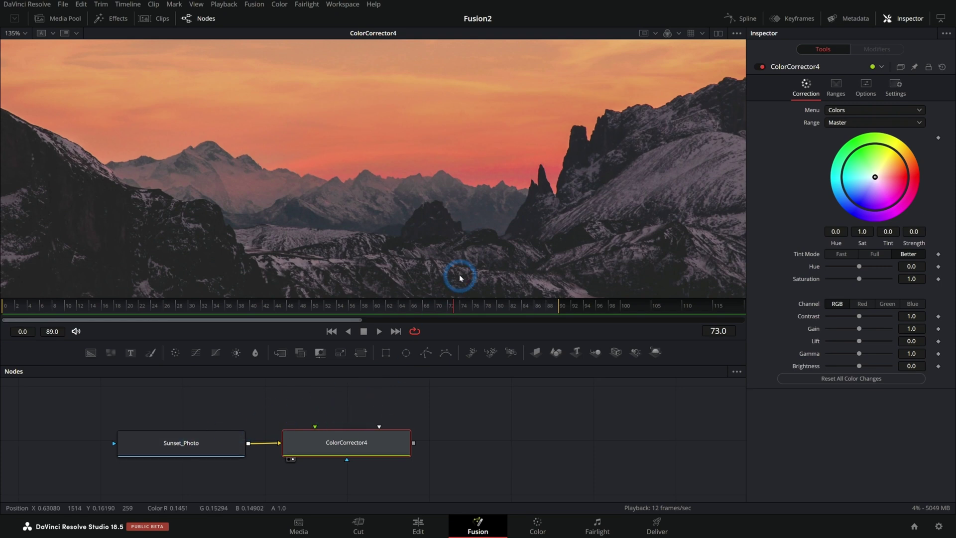
pyautogui.scroll(-5, 472, 239)
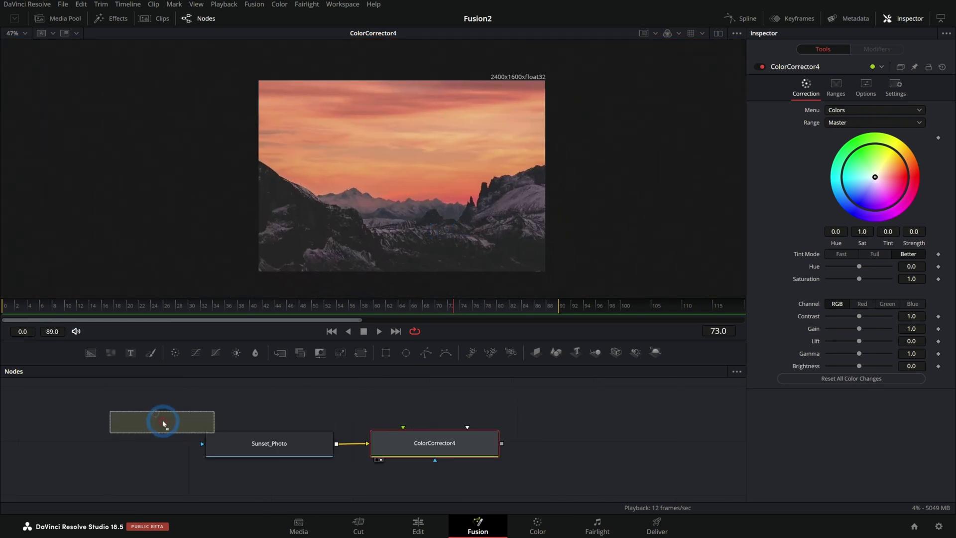
pyautogui.moveTo(162, 422); pyautogui.dragTo(269, 454)
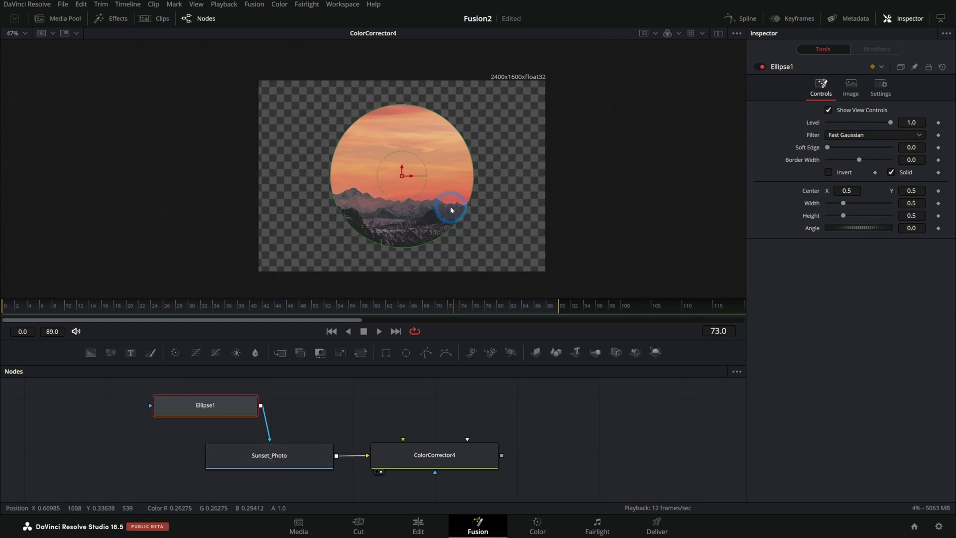
pyautogui.moveTo(235, 402); pyautogui.dragTo(299, 402)
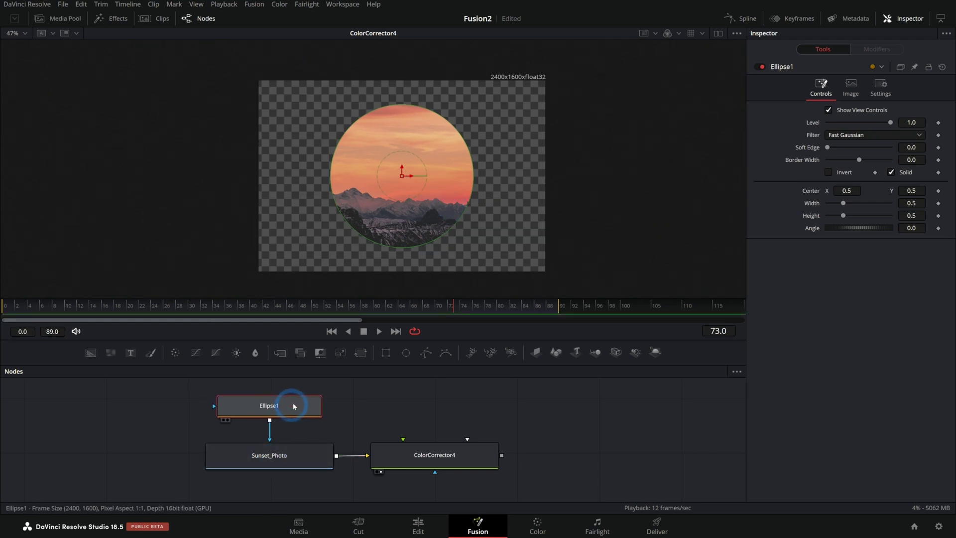
# Tint ColorCorrector4 magenta-pink with Tint -0.0909 and Strength 0.5811, and try Lift at 0.13 and at -0.16
pyautogui.click(499, 451)
pyautogui.moveTo(876, 177); pyautogui.dragTo(897, 191)
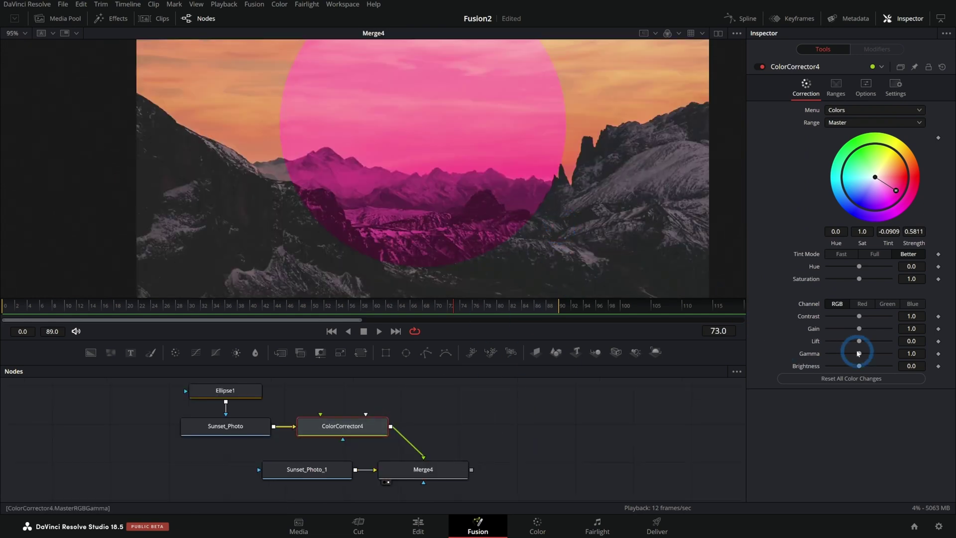
pyautogui.moveTo(860, 342); pyautogui.dragTo(863, 343)
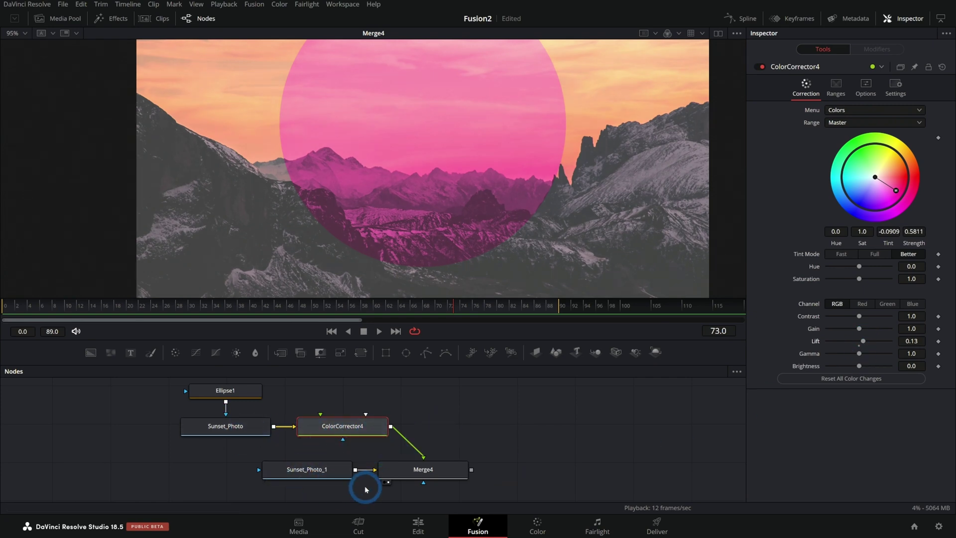
pyautogui.moveTo(864, 341)
pyautogui.mouseDown()
pyautogui.moveTo(853, 342)
pyautogui.moveTo(873, 341)
pyautogui.moveTo(855, 342)
pyautogui.mouseUp()
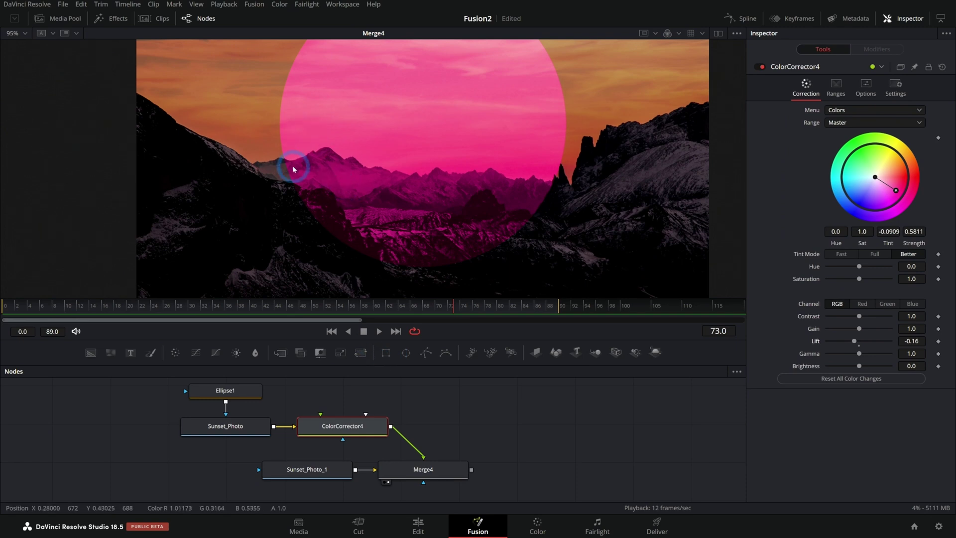
# View the output of ColorCorrector4 alone, fitted to the viewer
pyautogui.click(331, 433)
pyautogui.press('2')
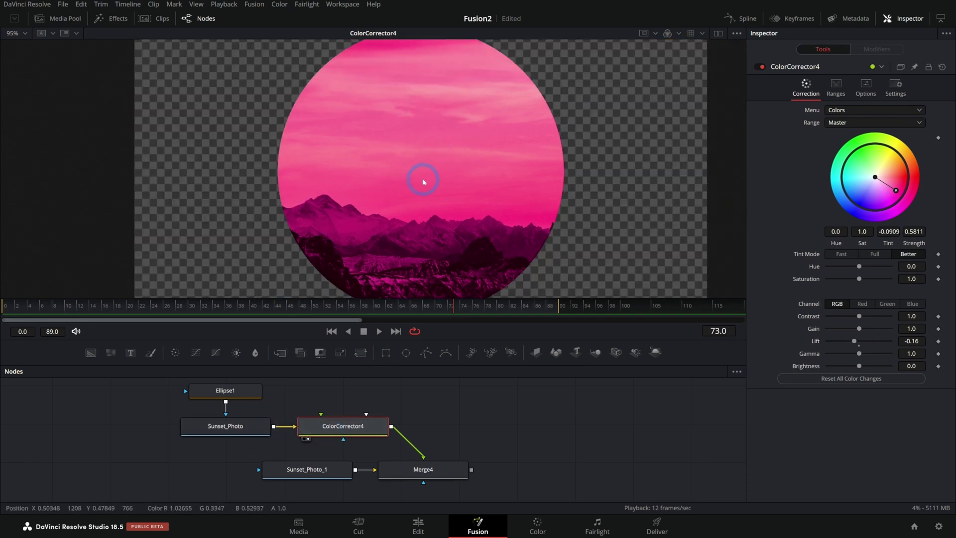
pyautogui.hotkey('ctrl', 'f')
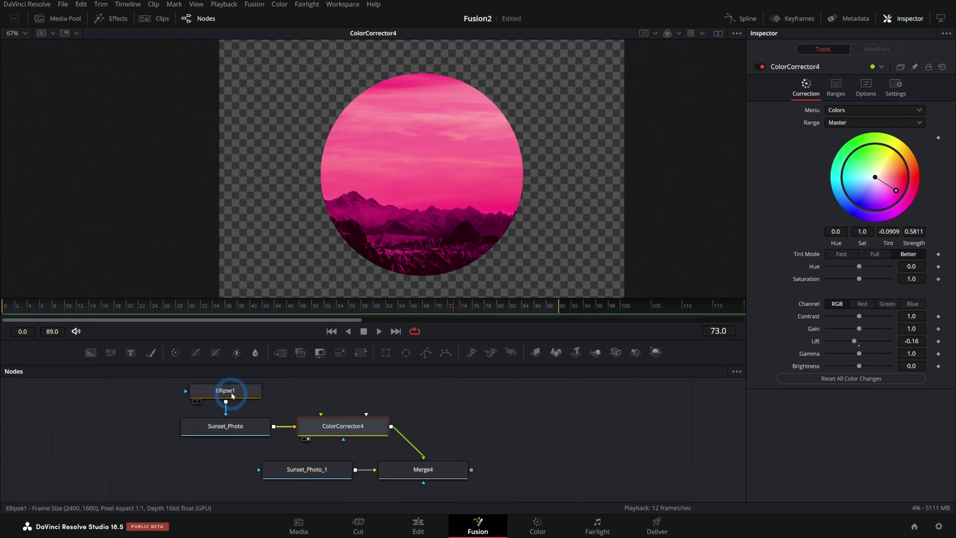
# Disconnect Ellipse1 from Sunset_Photo and connect it to the effect mask input of Merge4
pyautogui.moveTo(232, 396); pyautogui.dragTo(506, 419)
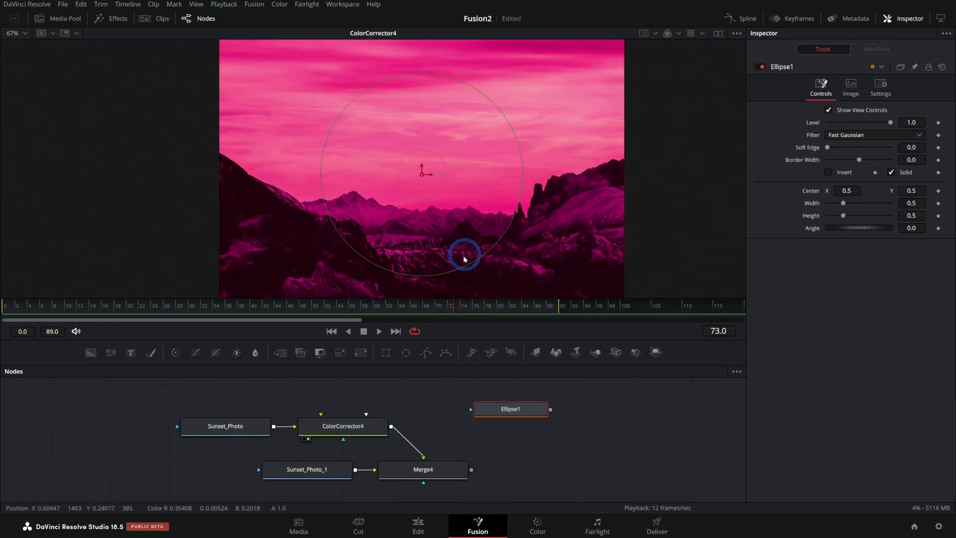
pyautogui.moveTo(509, 455); pyautogui.dragTo(480, 433)
pyautogui.moveTo(501, 385); pyautogui.dragTo(399, 452)
pyautogui.moveTo(399, 453); pyautogui.dragTo(398, 451)
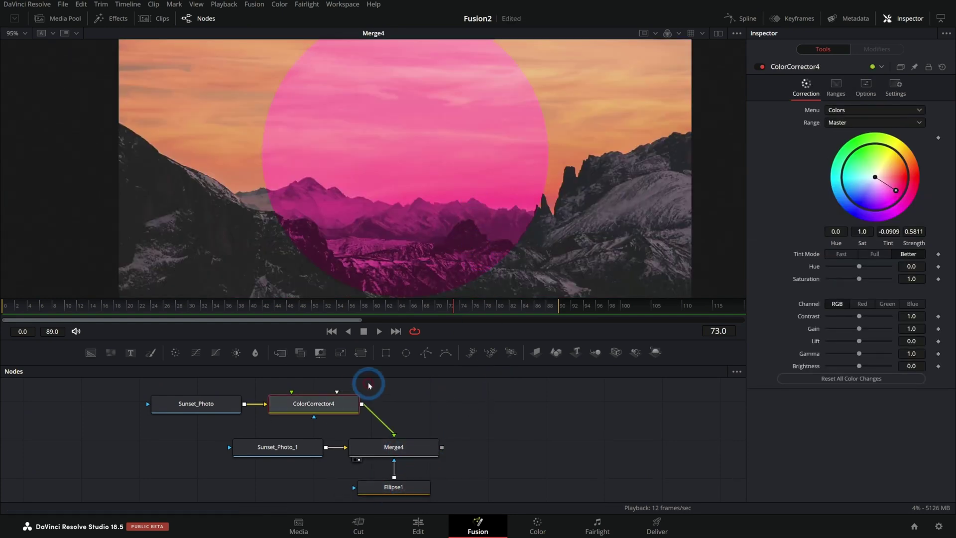
# Set the Lift of ColorCorrector4 to -0.19 and compare the Ellipse1 mask on Sunset_Photo with the same mask on Merge4
pyautogui.click(804, 327)
pyautogui.moveTo(859, 342); pyautogui.dragTo(854, 341)
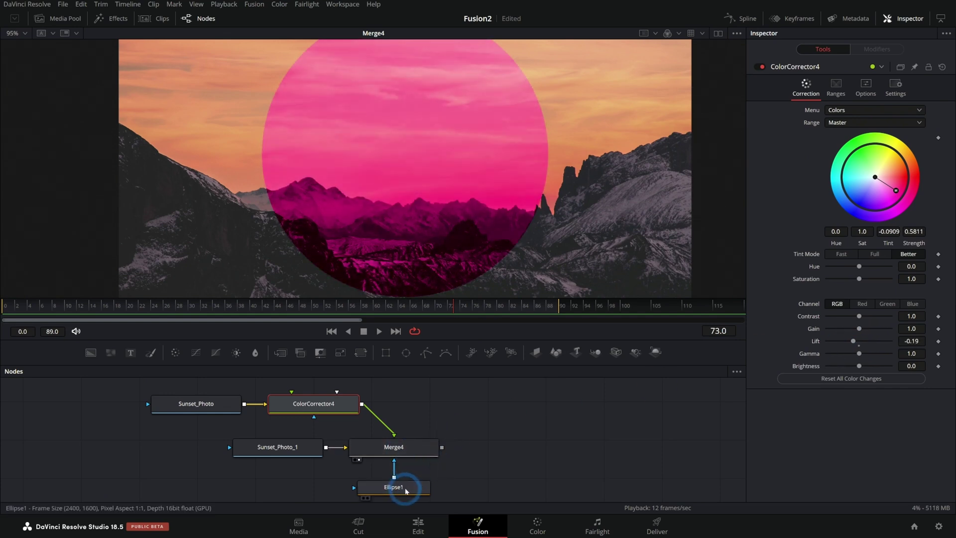
pyautogui.moveTo(420, 486); pyautogui.dragTo(196, 415)
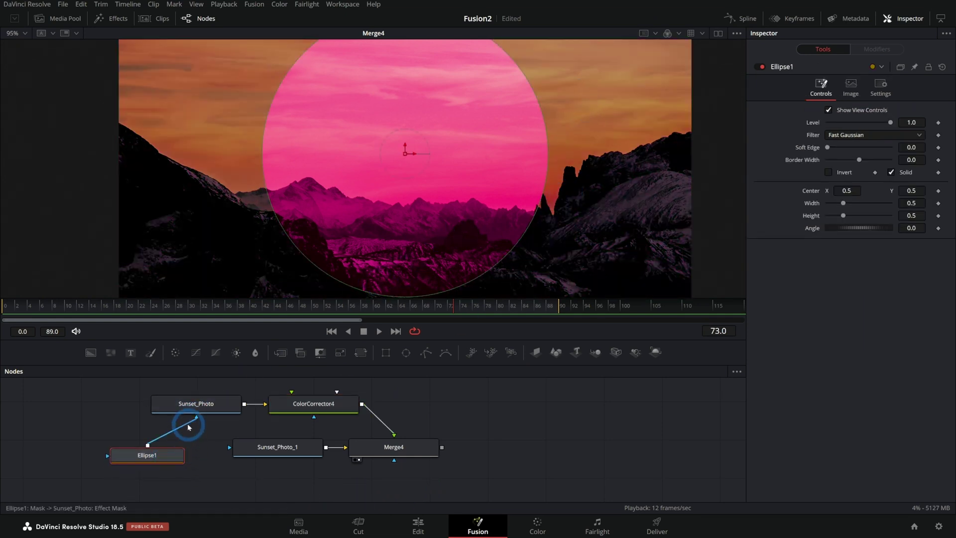
pyautogui.moveTo(188, 420); pyautogui.dragTo(391, 461)
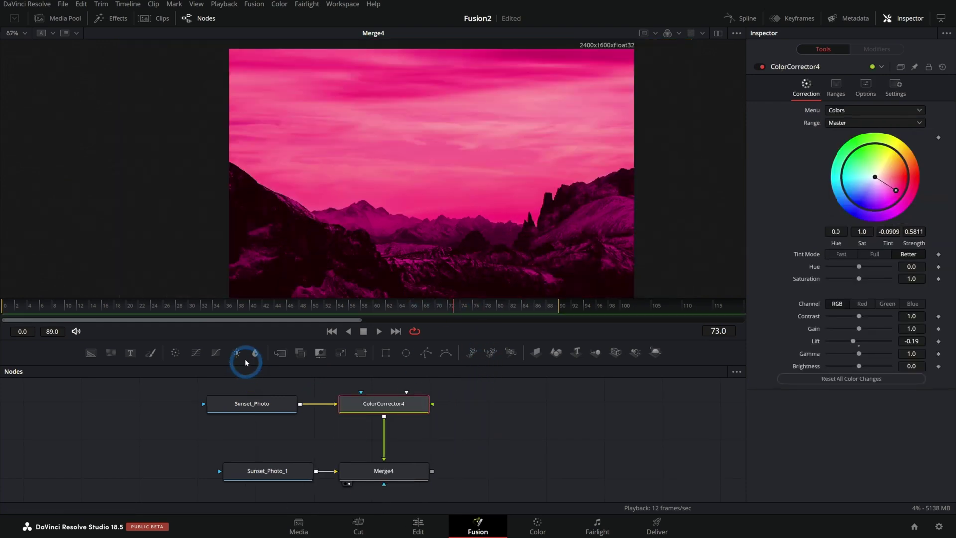
# Insert a Blur node between ColorCorrector4 and Merge4 and set its Blur Size to 22.0
pyautogui.moveTo(254, 353); pyautogui.dragTo(381, 441)
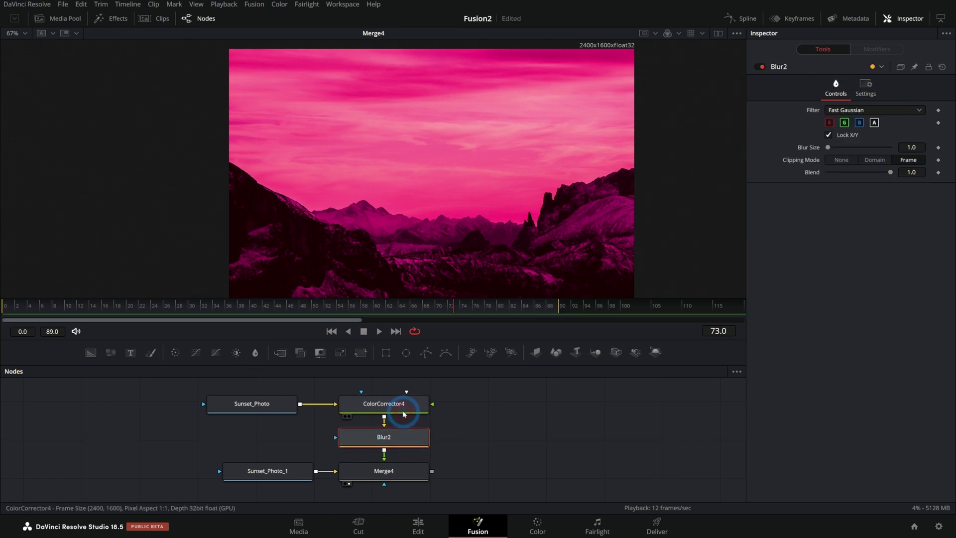
pyautogui.moveTo(828, 147); pyautogui.dragTo(840, 149)
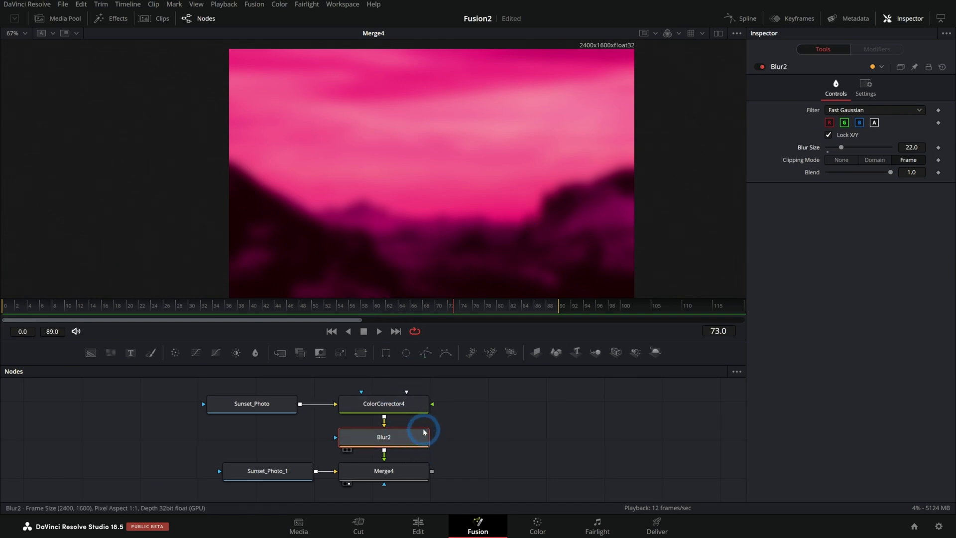
# Move Blur2 ahead of the color corrector, between Sunset_Photo and ColorCorrector4, and zoom in to check the blurred image
pyautogui.moveTo(423, 432); pyautogui.dragTo(300, 402)
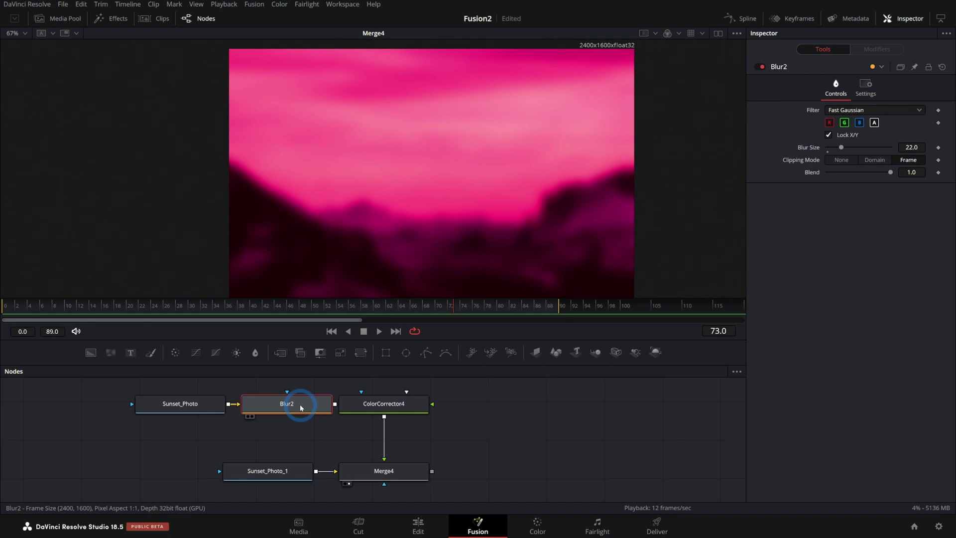
pyautogui.scroll(3, 390, 218)
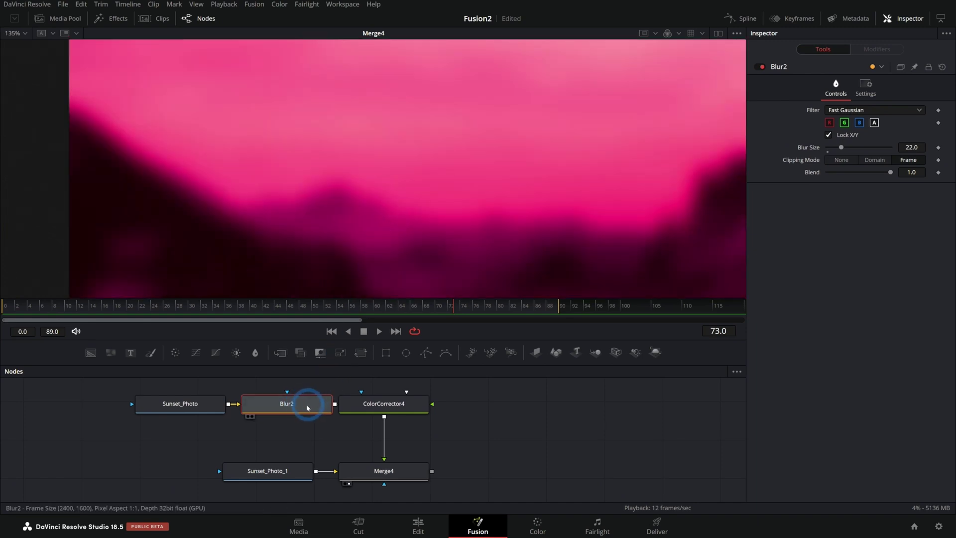
pyautogui.moveTo(307, 408)
pyautogui.mouseDown()
pyautogui.moveTo(407, 444)
pyautogui.moveTo(306, 408)
pyautogui.mouseUp()
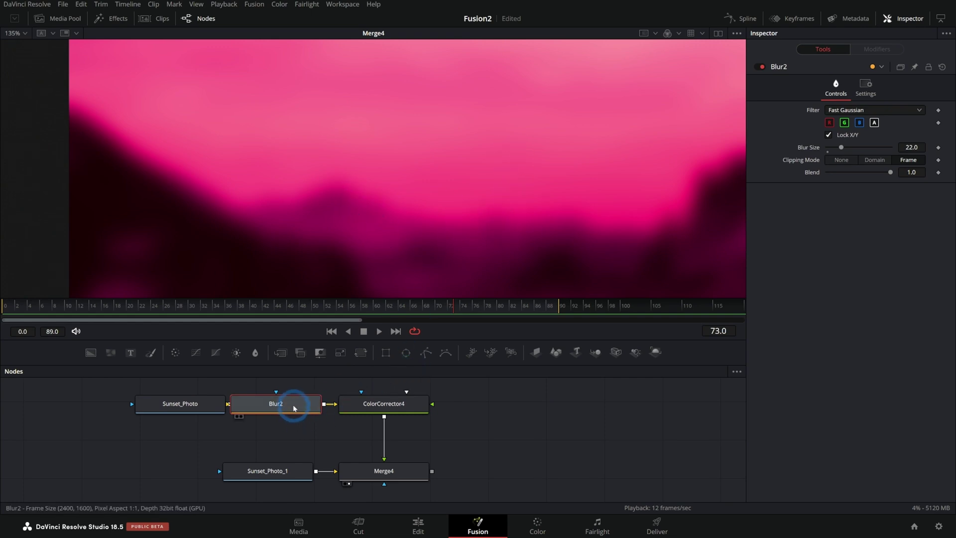
# Move Blur2 back between ColorCorrector4 and Merge4, check the image, and delete the blur node
pyautogui.moveTo(294, 408); pyautogui.dragTo(388, 443)
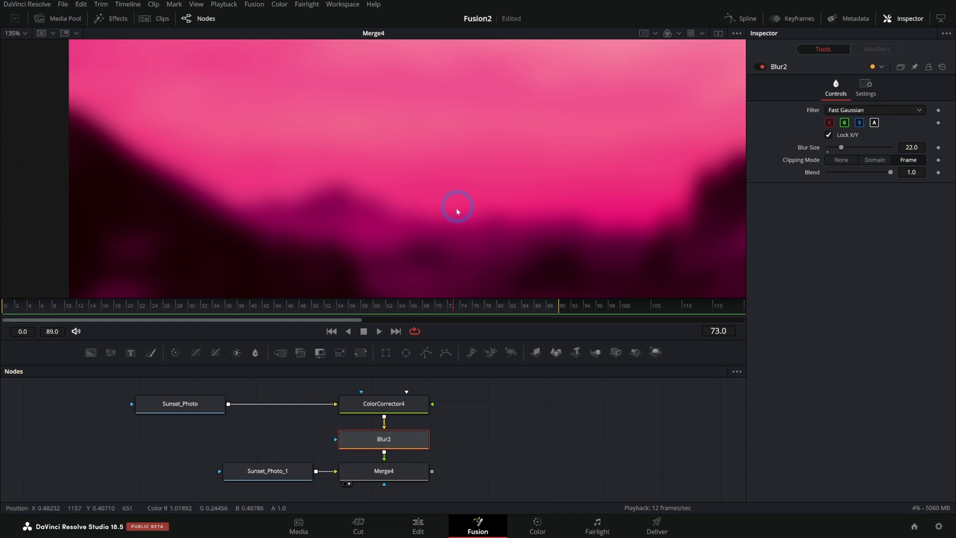
pyautogui.scroll(-2, 504, 215)
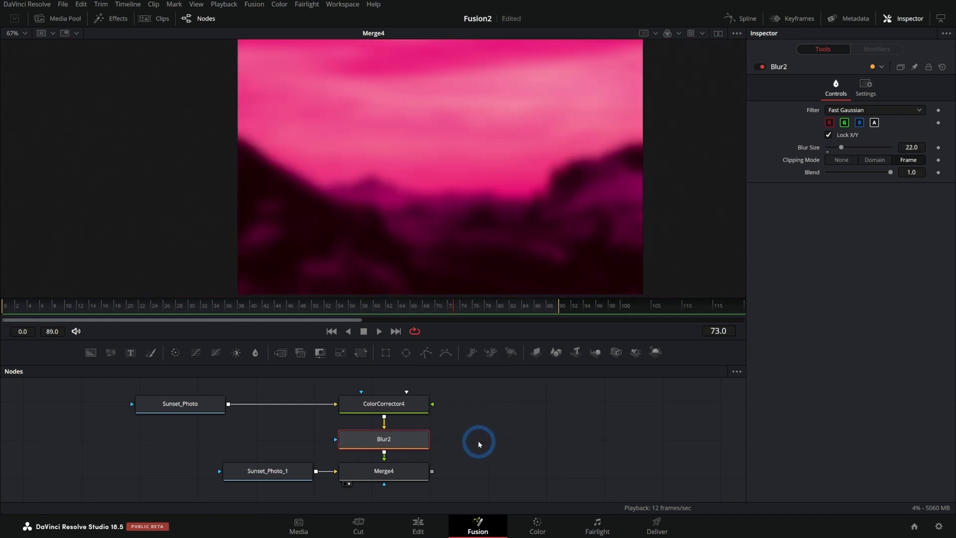
pyautogui.press('Delete')
# Connect Ellipse1 as the effect mask of Sunset_Photo and select ColorCorrector4
pyautogui.click(417, 397)
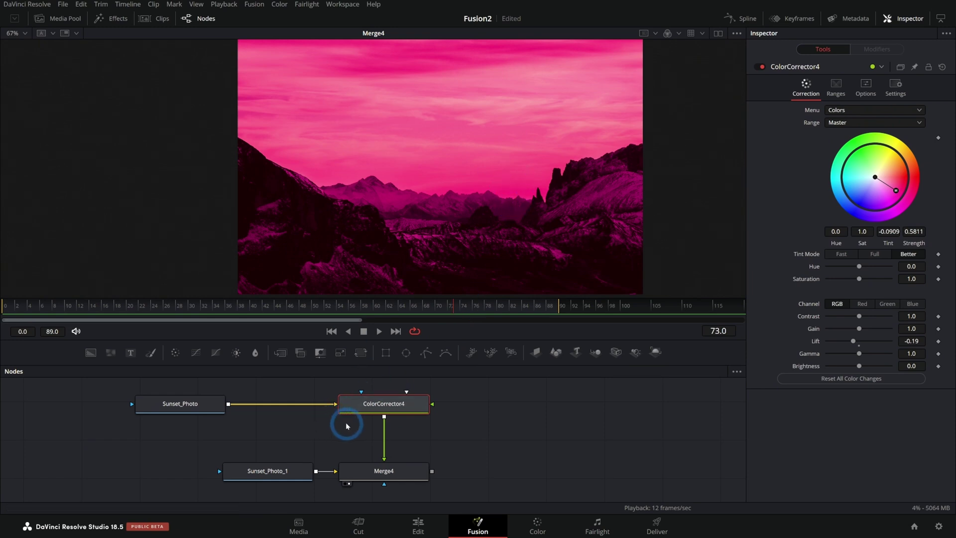
pyautogui.moveTo(404, 375); pyautogui.dragTo(181, 417)
pyautogui.click(399, 408)
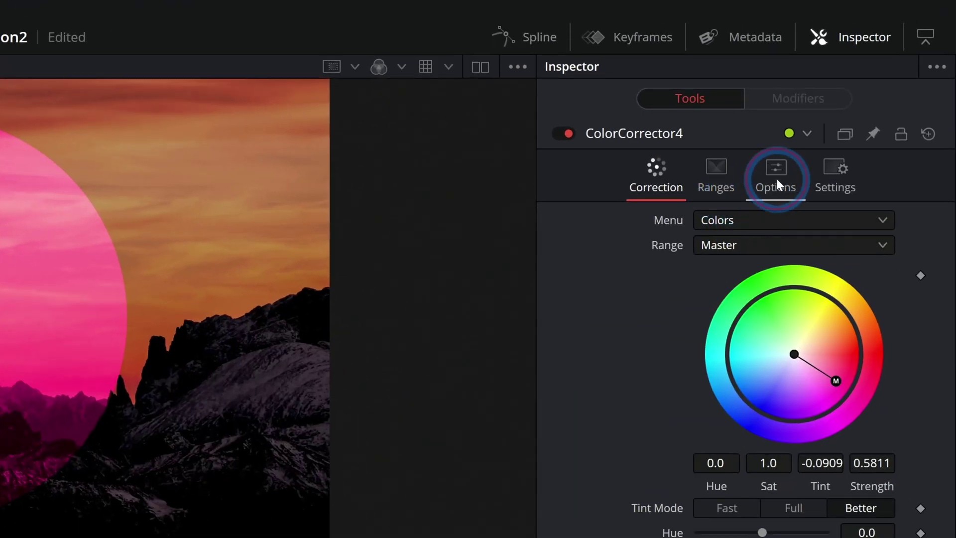
# Toggle Pre-Divide / Post-Multiply on ColorCorrector4 to compare the areas inside and outside the ellipse, and leave it enabled
pyautogui.click(777, 184)
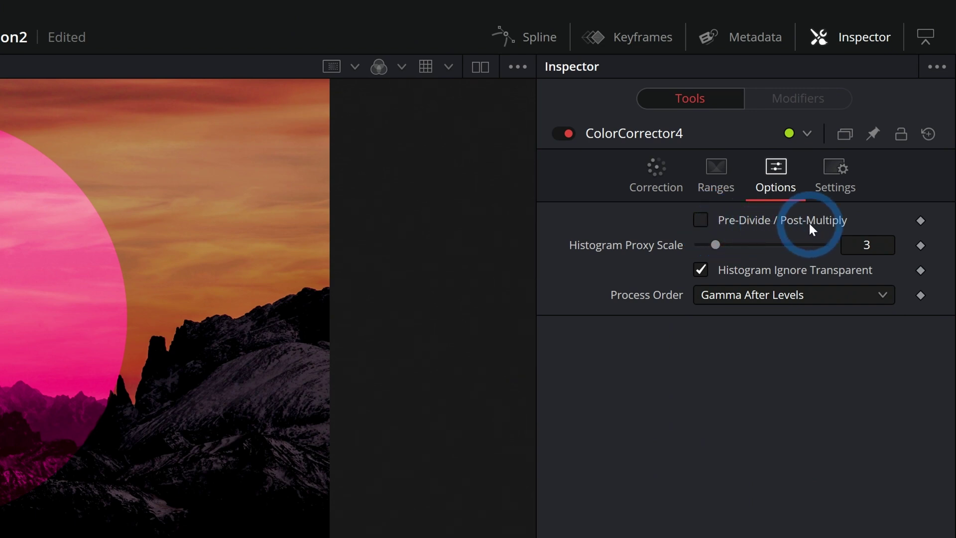
pyautogui.moveTo(204, 289); pyautogui.dragTo(530, 278)
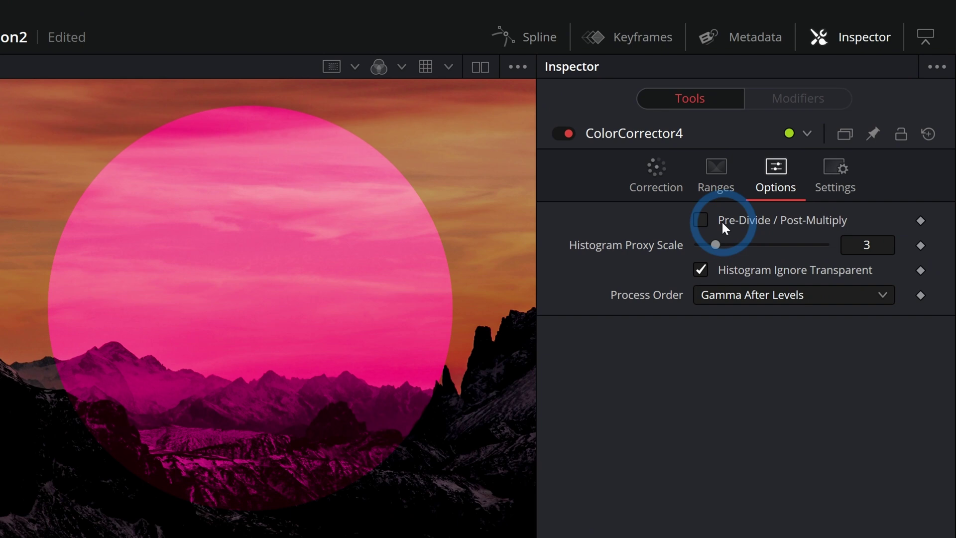
pyautogui.click(700, 222)
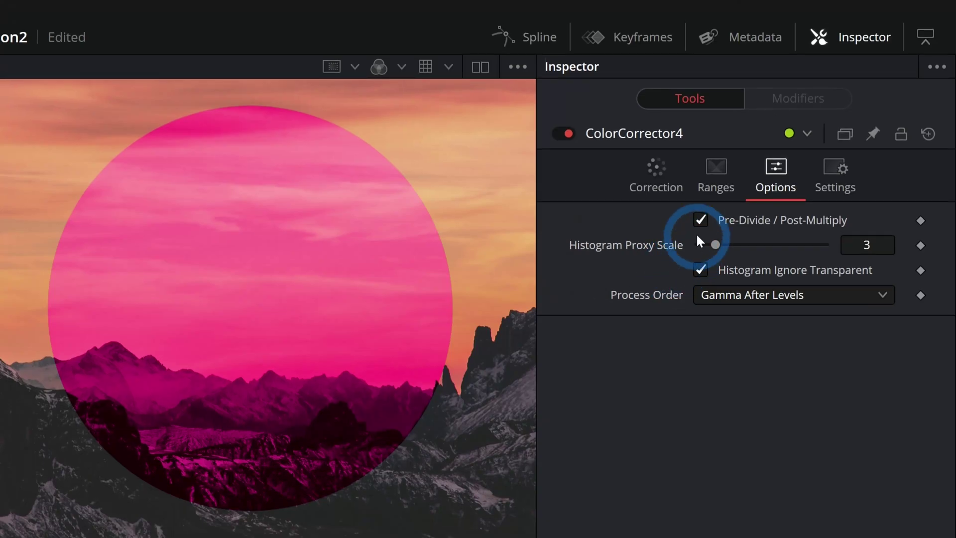
pyautogui.click(701, 220)
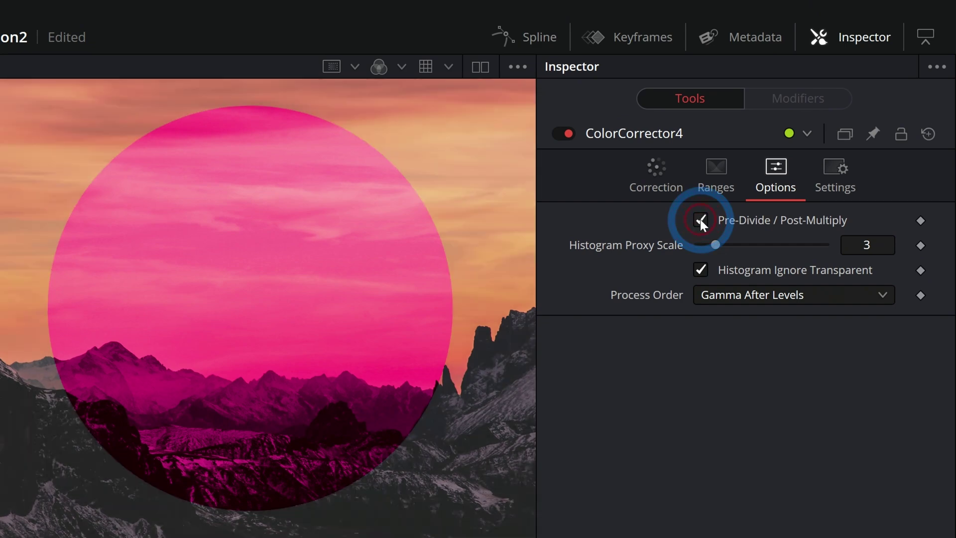
pyautogui.click(701, 220)
pyautogui.click(701, 219)
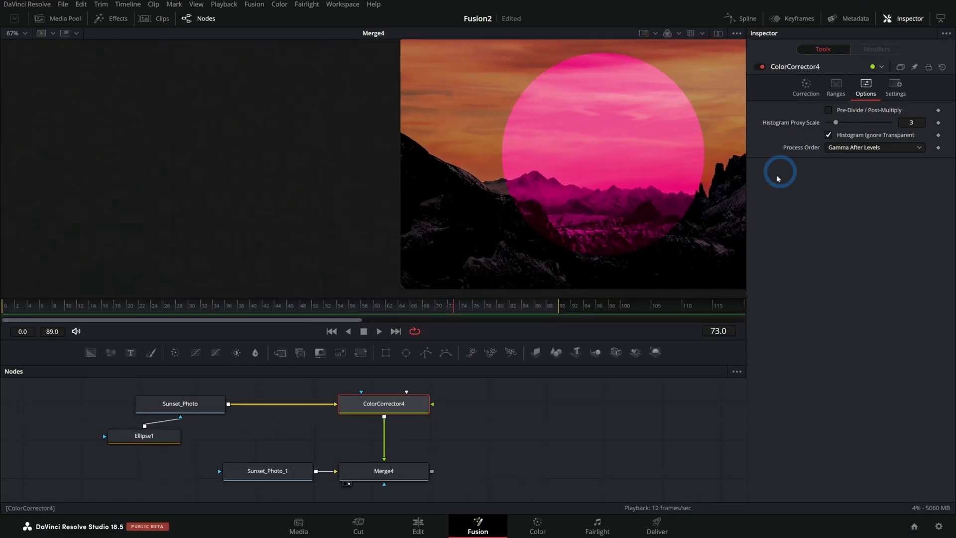
pyautogui.moveTo(392, 404)
pyautogui.mouseDown()
pyautogui.moveTo(392, 412)
pyautogui.moveTo(390, 404)
pyautogui.mouseUp()
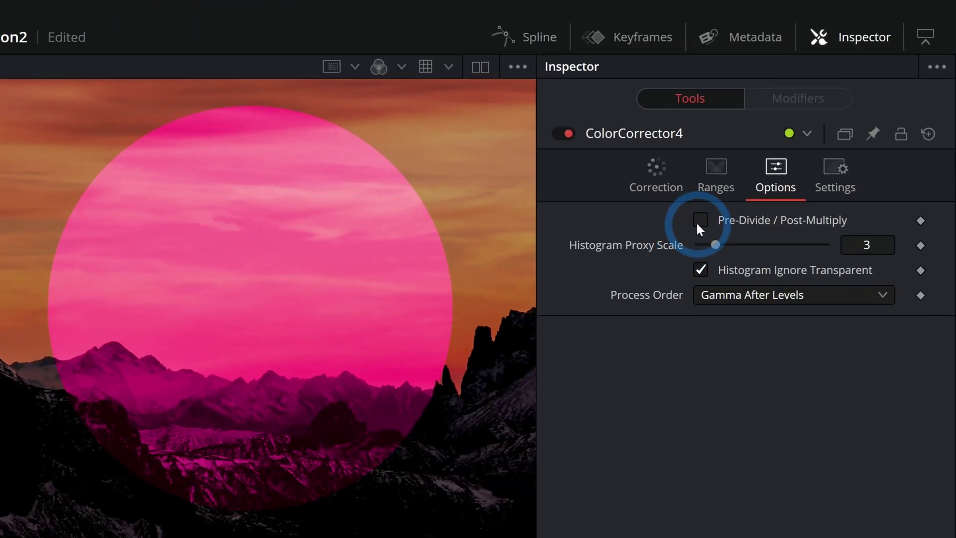
pyautogui.click(701, 220)
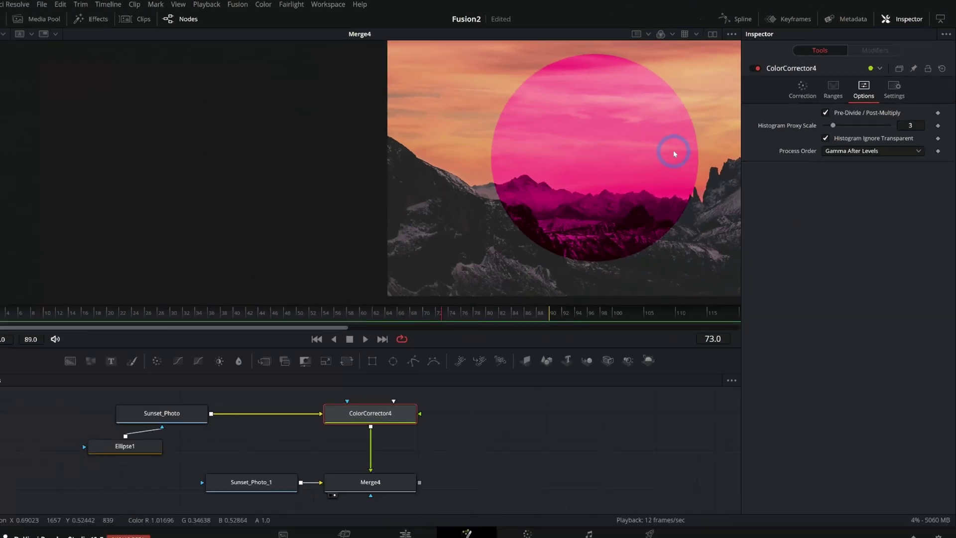
pyautogui.moveTo(616, 206); pyautogui.dragTo(432, 227)
pyautogui.scroll(3, 466, 196)
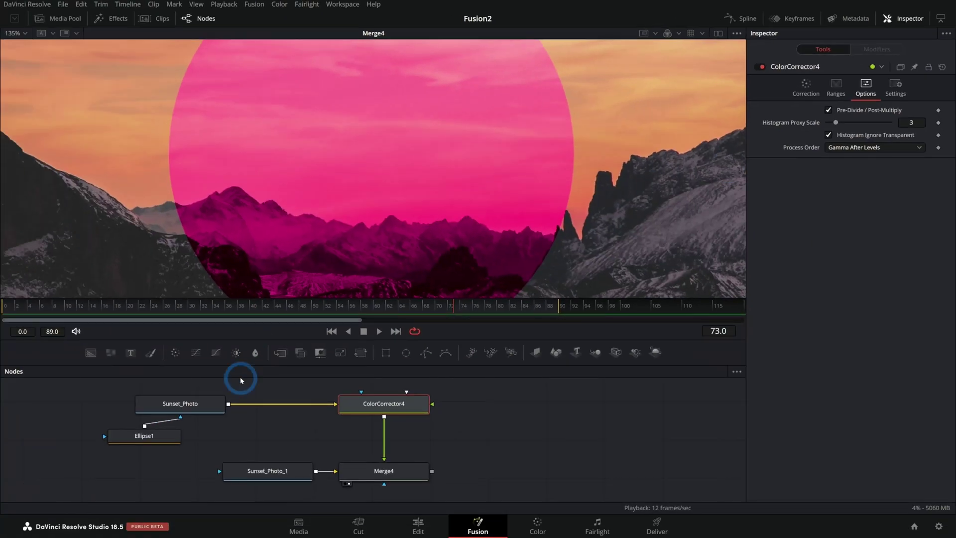
# Shrink Ellipse1 to a width and height of about 0.357 and shift its center X to about 0.68
pyautogui.moveTo(157, 433)
pyautogui.mouseDown()
pyautogui.moveTo(245, 439)
pyautogui.moveTo(156, 443)
pyautogui.mouseUp()
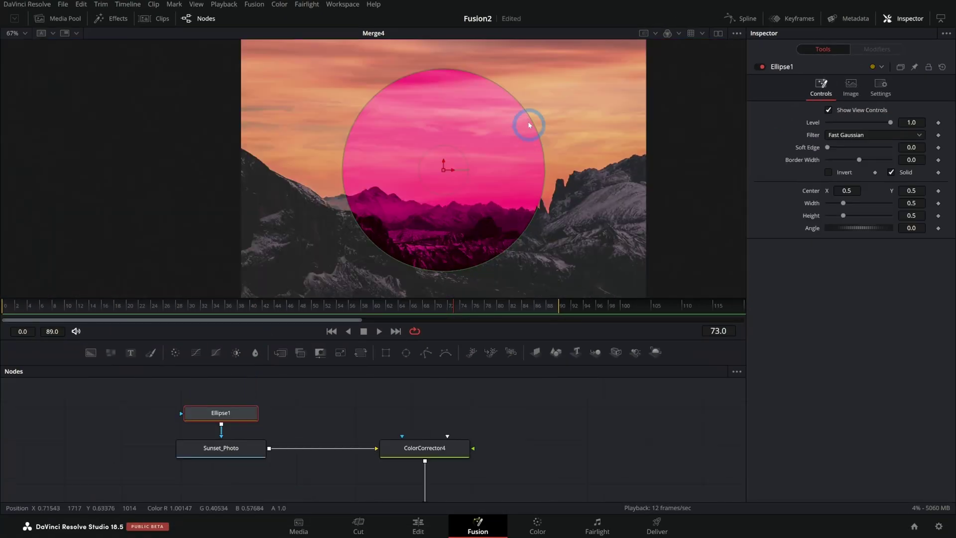
pyautogui.moveTo(528, 121); pyautogui.dragTo(506, 130)
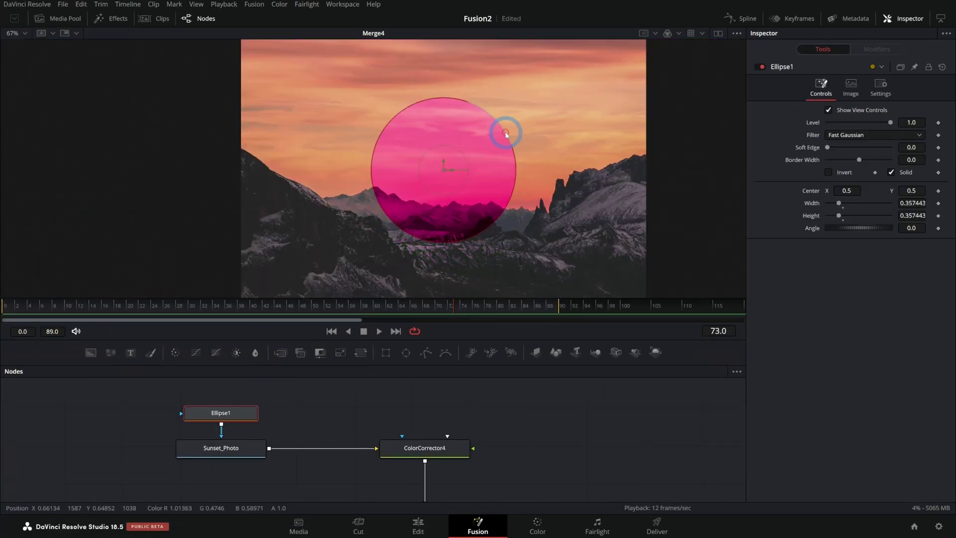
pyautogui.moveTo(447, 170); pyautogui.dragTo(527, 169)
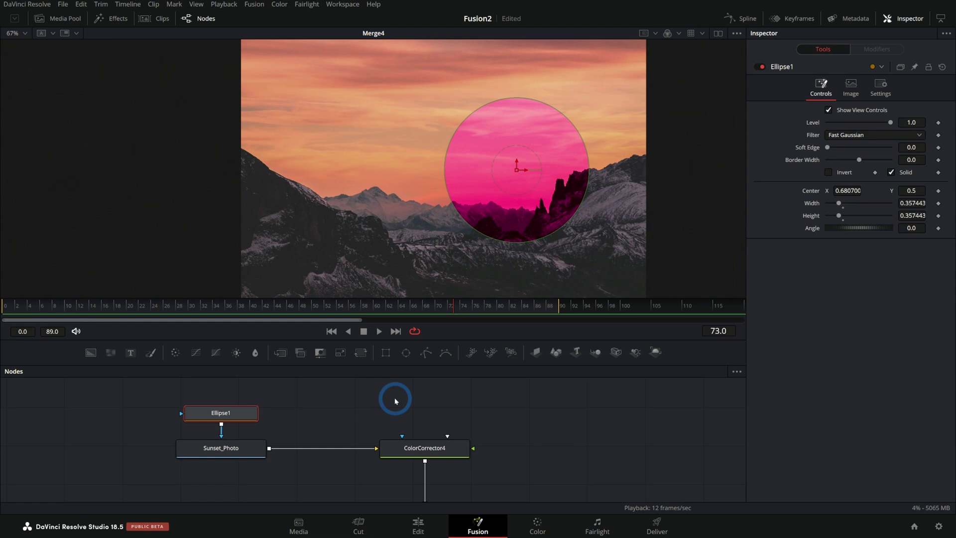
# Reconnect Ellipse1 from Sunset_Photo to the effect mask input of Merge4 and shift its center X to about 0.50
pyautogui.moveTo(507, 449); pyautogui.dragTo(442, 415)
pyautogui.moveTo(183, 386); pyautogui.dragTo(467, 457)
pyautogui.moveTo(516, 462); pyautogui.dragTo(494, 424)
pyautogui.moveTo(428, 416); pyautogui.dragTo(346, 442)
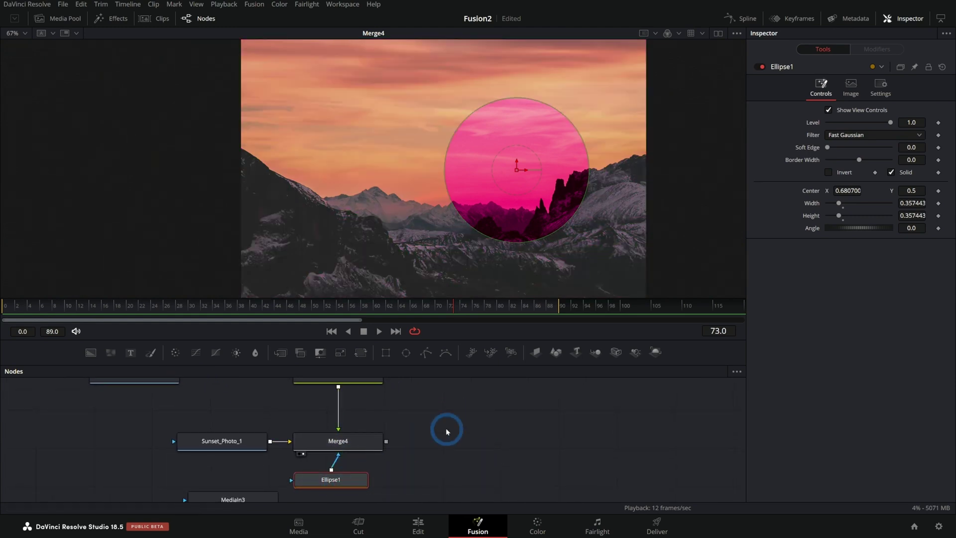
pyautogui.moveTo(532, 188); pyautogui.dragTo(454, 203)
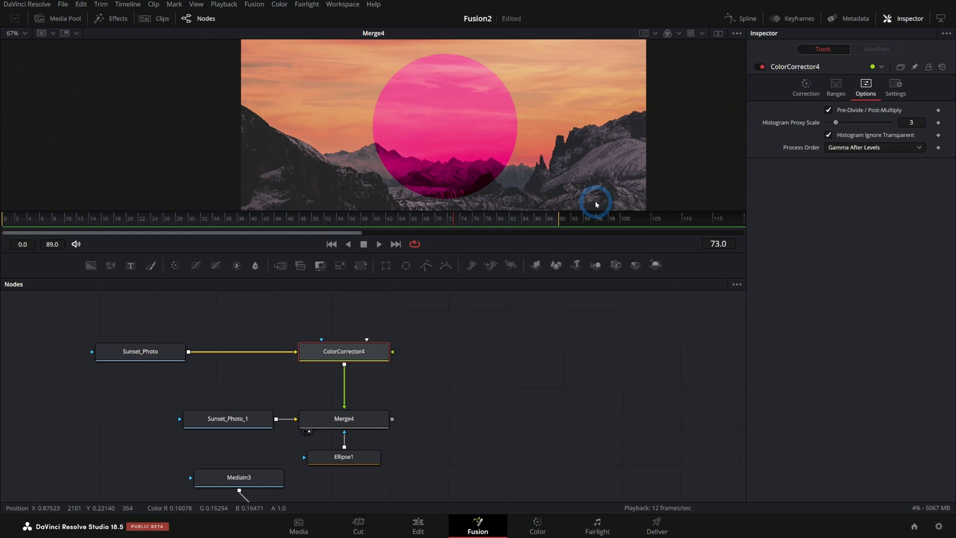
# View ColorCorrector4, Ellipse1 and Merge4 one after another to examine what each node contributes
pyautogui.moveTo(378, 364); pyautogui.dragTo(551, 187)
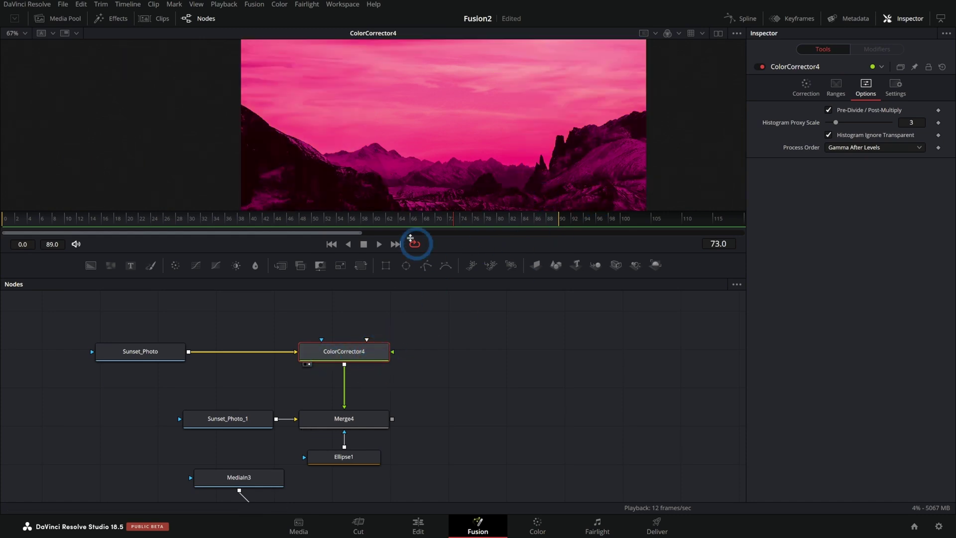
pyautogui.click(366, 454)
pyautogui.press('1')
pyautogui.click(374, 418)
pyautogui.press('1')
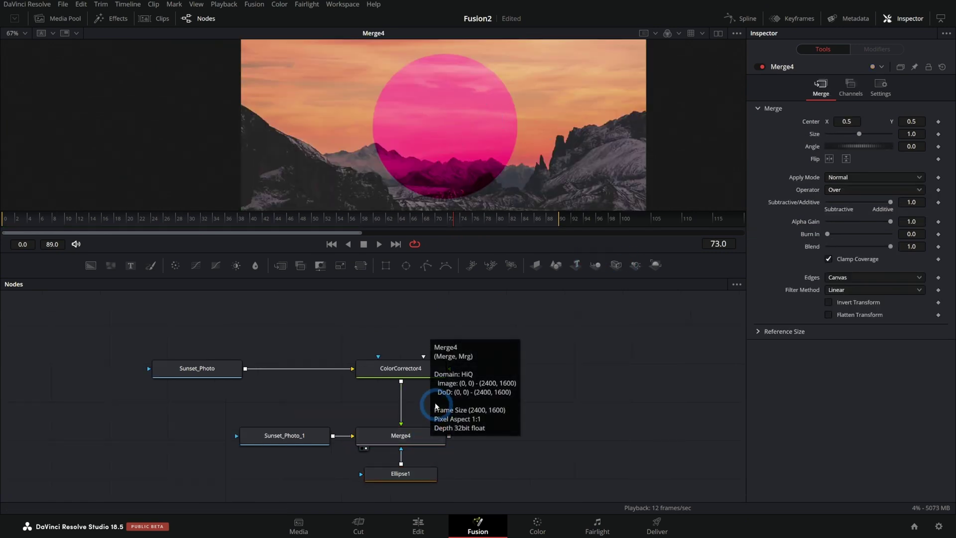
pyautogui.click(438, 372)
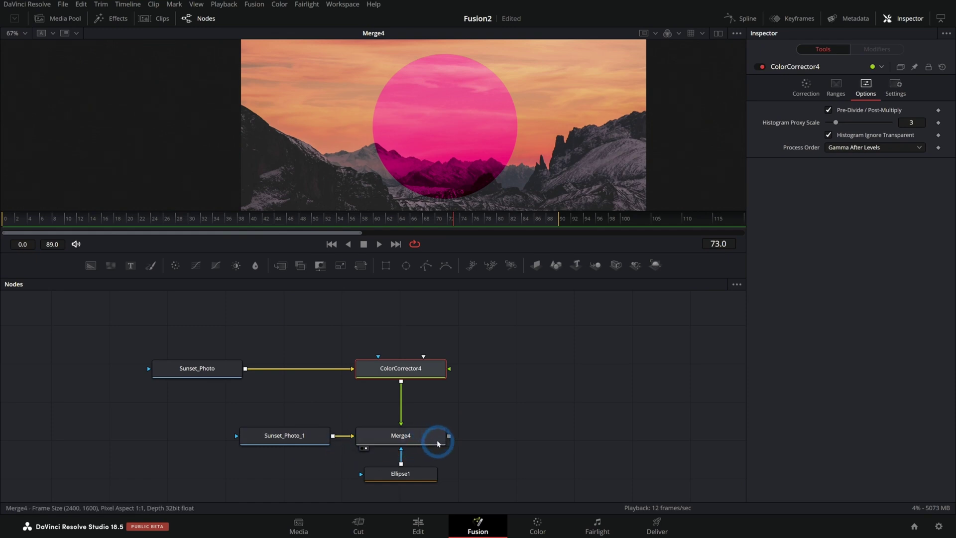
# Delete the Sunset_Photo_1 and Merge4 nodes
pyautogui.moveTo(237, 405); pyautogui.dragTo(322, 457)
pyautogui.press('Delete')
pyautogui.click(421, 435)
pyautogui.press('Delete')
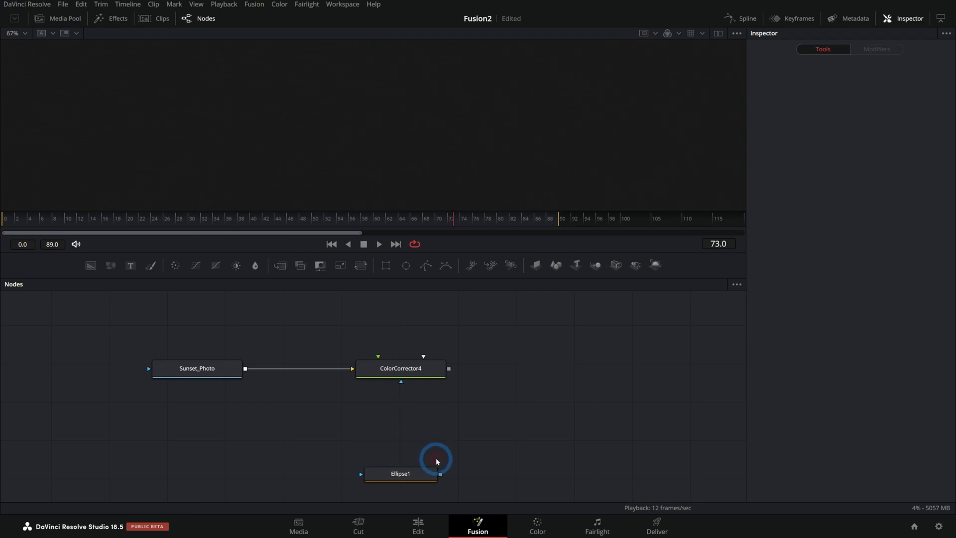
# Place Ellipse1 above ColorCorrector4, connect it to the corrector's effect mask input, and display ColorCorrector4 in the viewer
pyautogui.moveTo(406, 479); pyautogui.dragTo(373, 323)
pyautogui.click(411, 375)
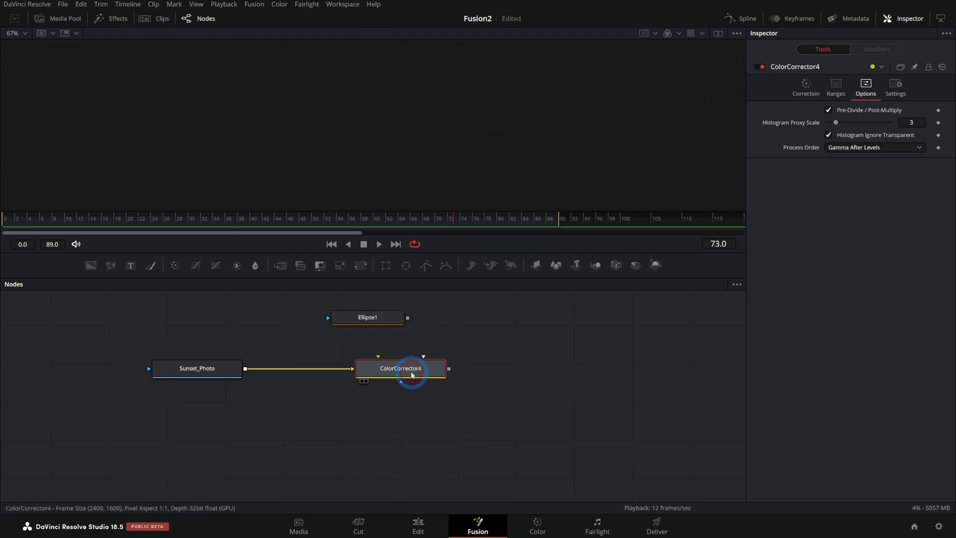
pyautogui.press('2')
pyautogui.moveTo(486, 354); pyautogui.dragTo(484, 410)
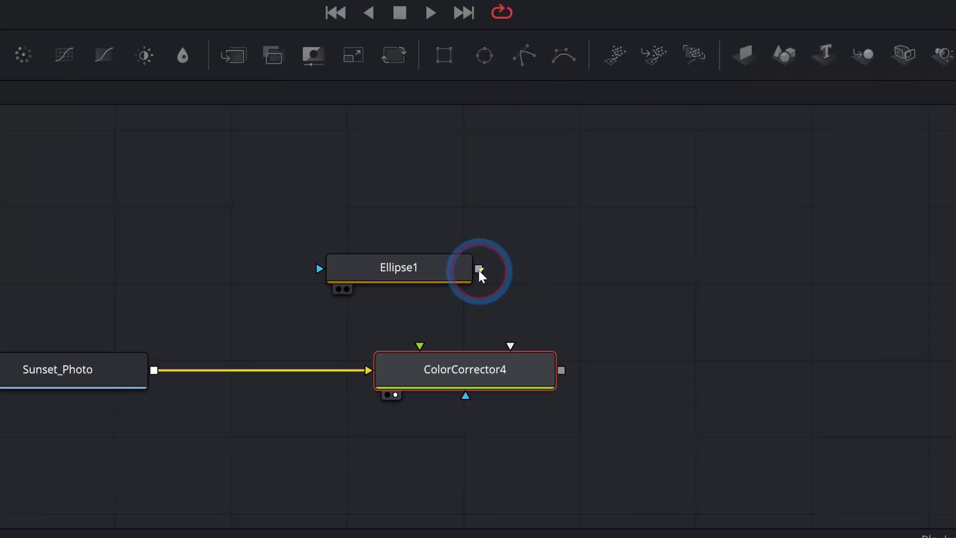
pyautogui.moveTo(405, 372); pyautogui.dragTo(411, 416)
pyautogui.moveTo(477, 294); pyautogui.dragTo(481, 336)
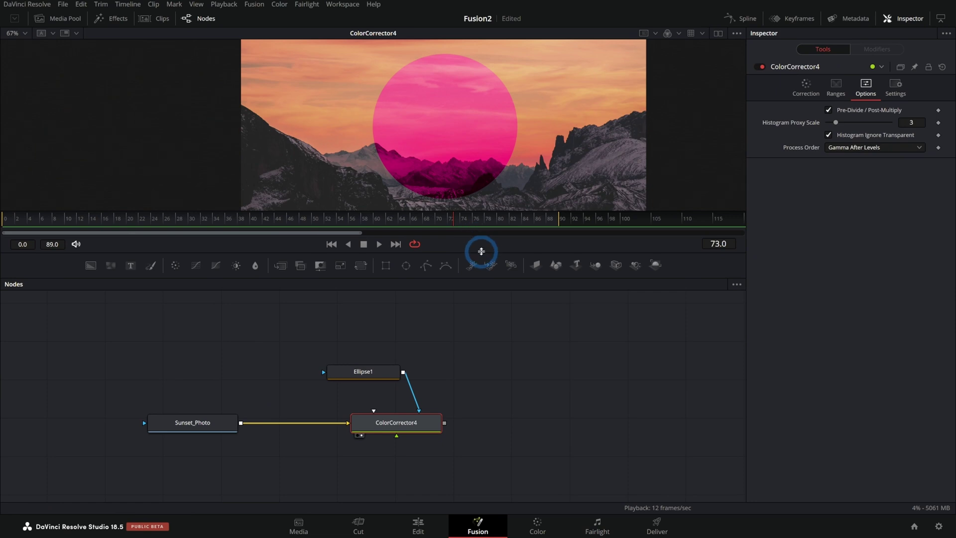
# Enlarge the viewer area, set Ellipse1's Soft Edge to 0.1496 and move its center to about 0.56, 0.43
pyautogui.moveTo(481, 251); pyautogui.dragTo(481, 294)
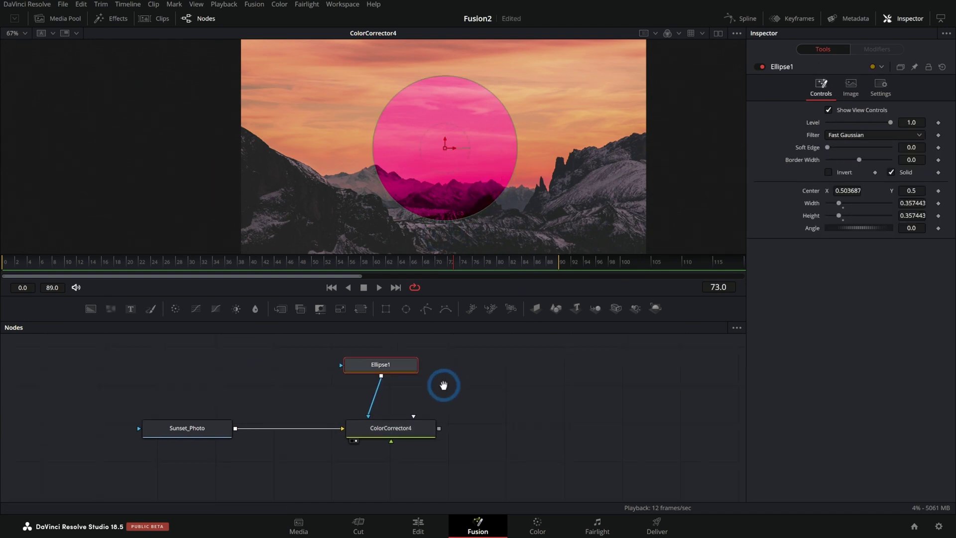
pyautogui.click(396, 428)
pyautogui.click(398, 364)
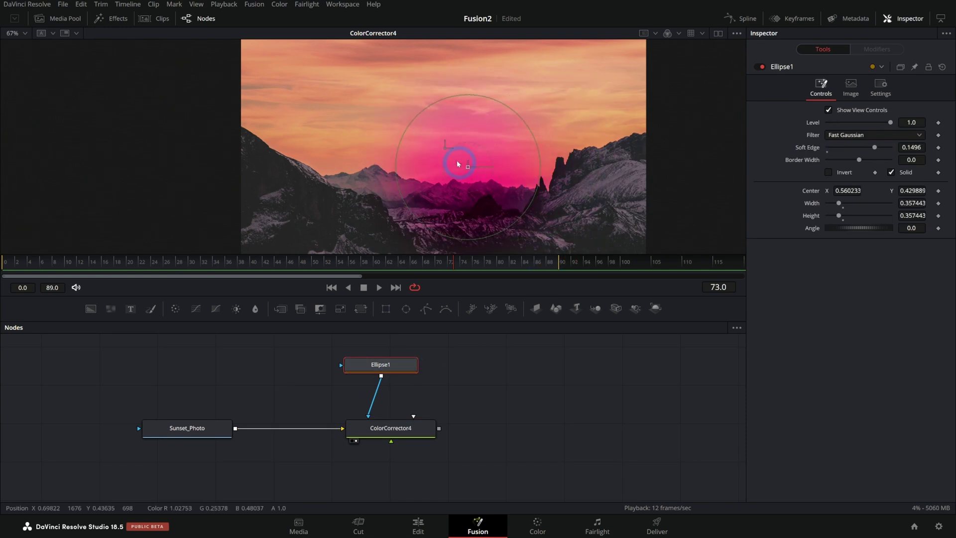
# Reset the color changes of ColorCorrector4 and set its Lift to -0.16
pyautogui.click(391, 428)
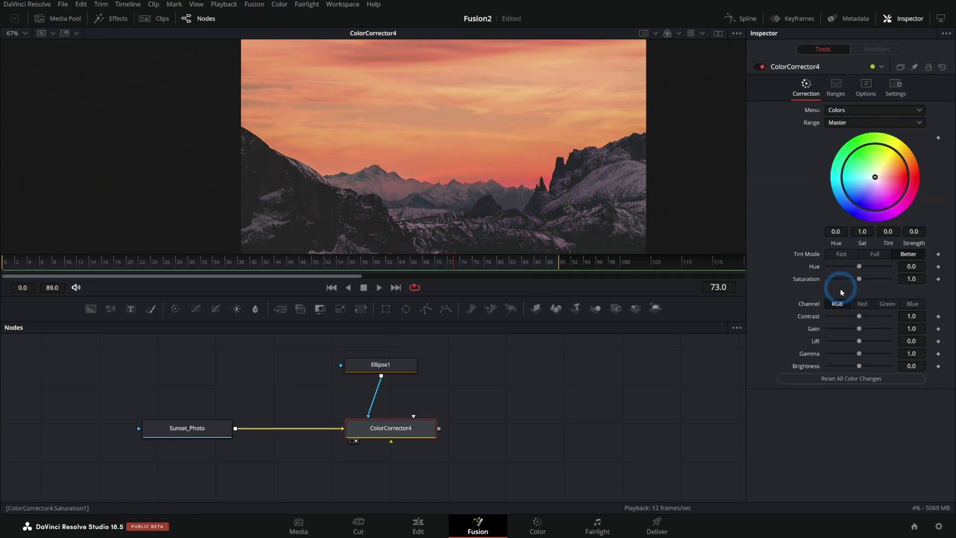
pyautogui.moveTo(859, 342); pyautogui.dragTo(854, 344)
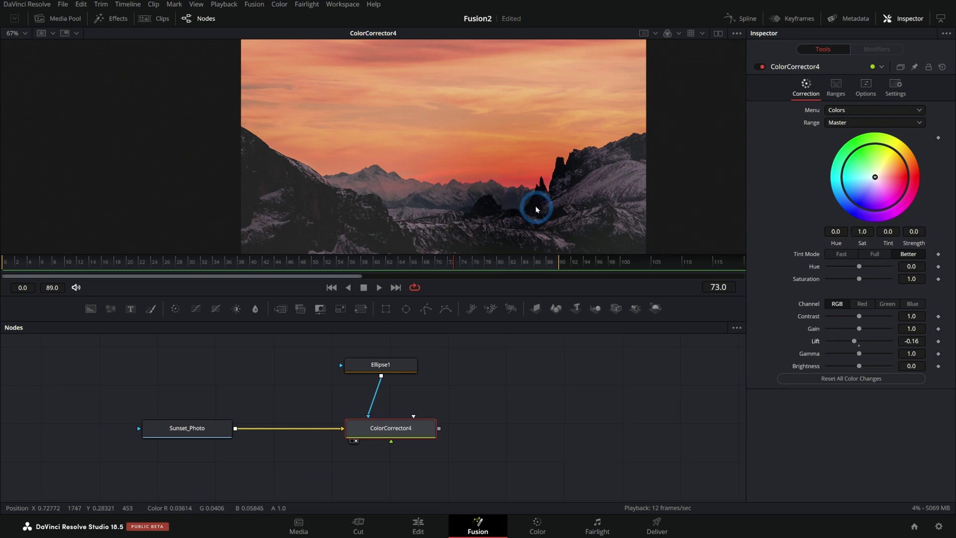
pyautogui.moveTo(537, 209); pyautogui.dragTo(560, 184)
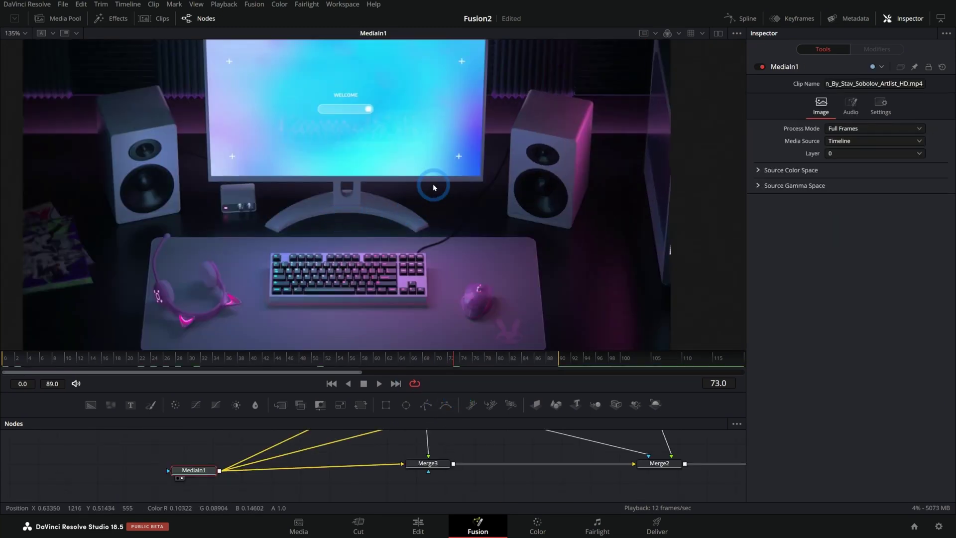
# Play the monitor composite, switch to dual viewers, and widen and enlarge the MediaIn3 view beside Merge3
pyautogui.moveTo(433, 186); pyautogui.dragTo(449, 195)
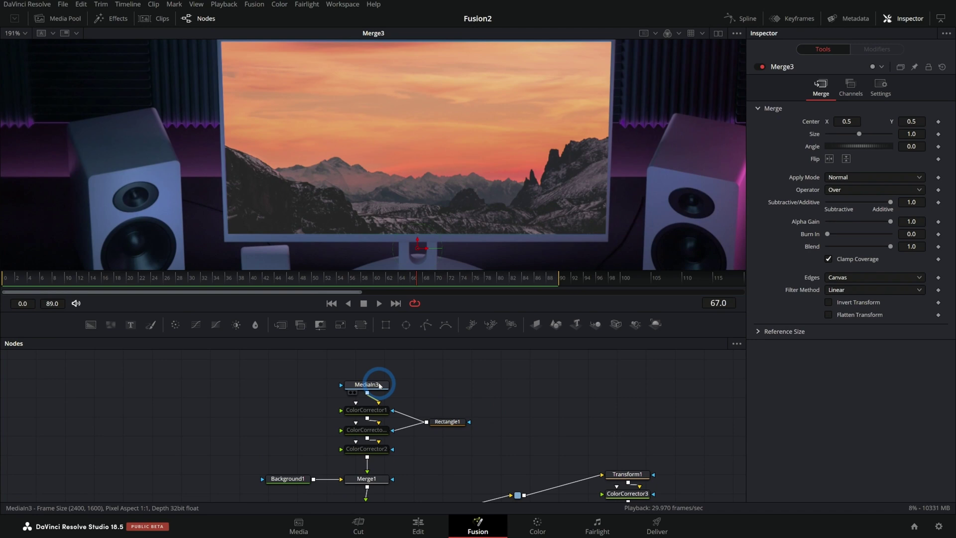
pyautogui.click(379, 385)
pyautogui.click(719, 33)
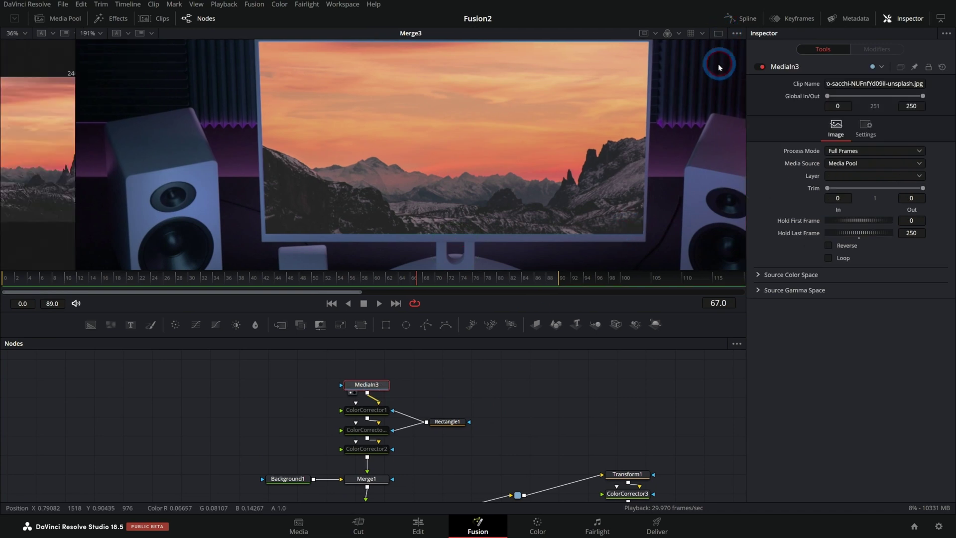
pyautogui.moveTo(76, 185); pyautogui.dragTo(463, 214)
pyautogui.scroll(2, 207, 136)
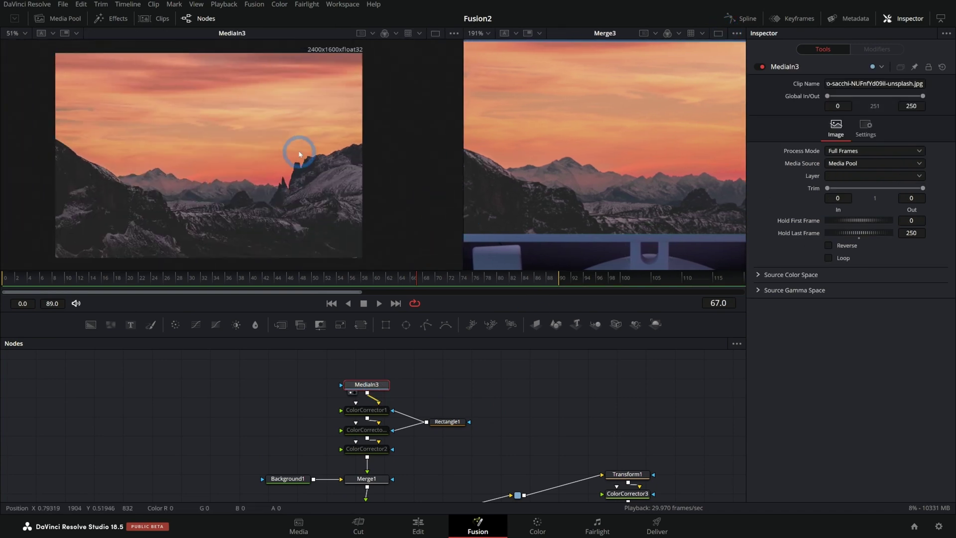
# Enable ColorCorrector1 and compare the ColorCorrector2 output with the Merge3 composite
pyautogui.click(387, 409)
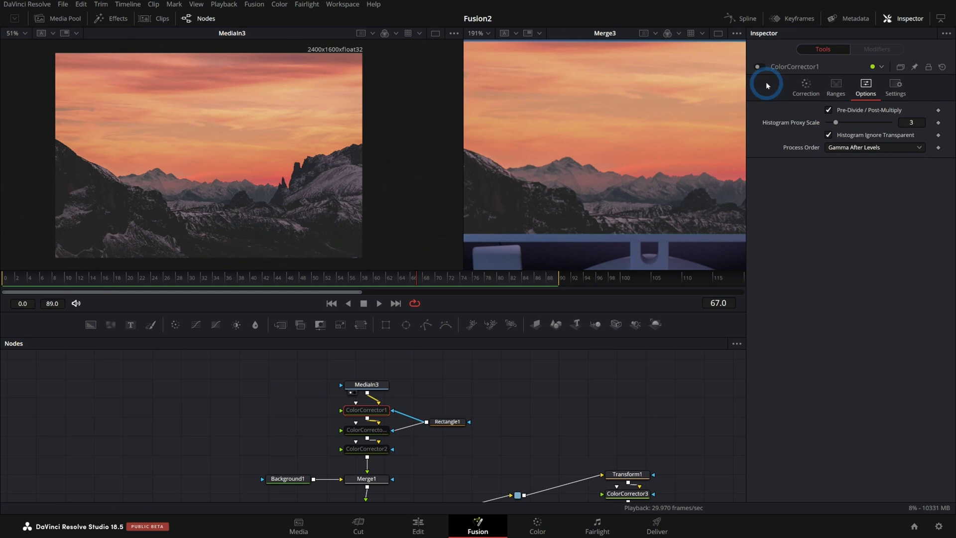
pyautogui.click(759, 67)
pyautogui.click(555, 148)
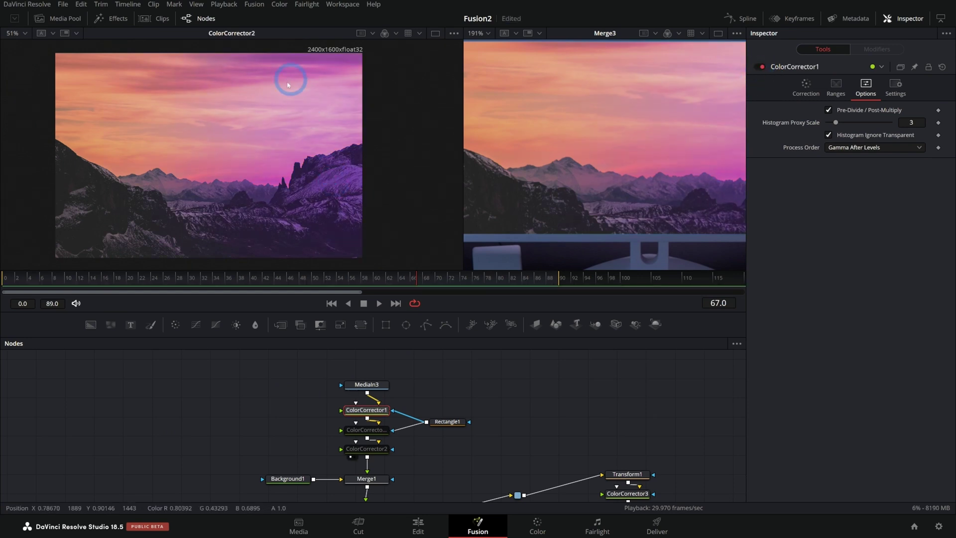
# Examine how the soft-edged Rectangle1 mask covers the sunset photo, and select ColorCorrector1_1
pyautogui.click(448, 421)
pyautogui.moveTo(350, 180)
pyautogui.mouseDown()
pyautogui.moveTo(335, 154)
pyautogui.moveTo(139, 156)
pyautogui.moveTo(369, 154)
pyautogui.moveTo(244, 165)
pyautogui.moveTo(360, 165)
pyautogui.moveTo(352, 169)
pyautogui.mouseUp()
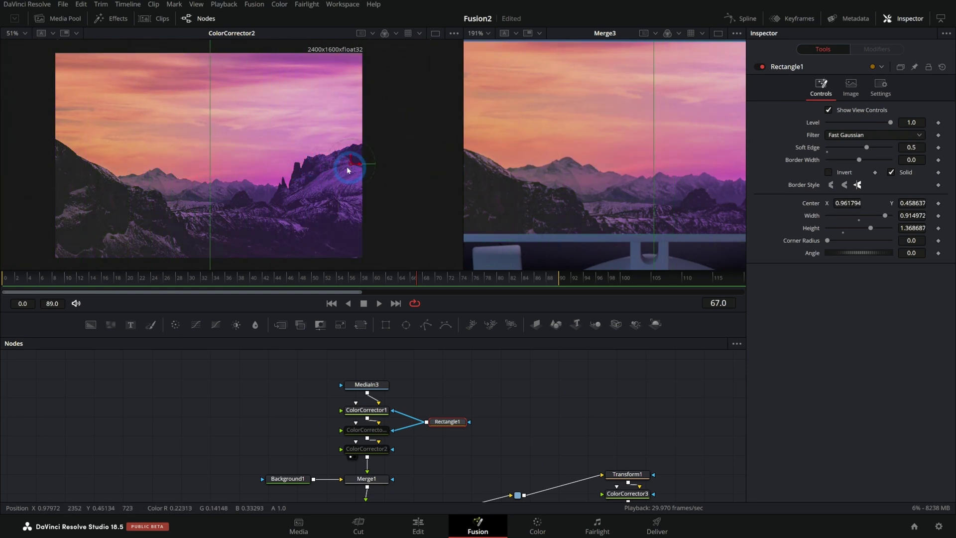
pyautogui.click(362, 432)
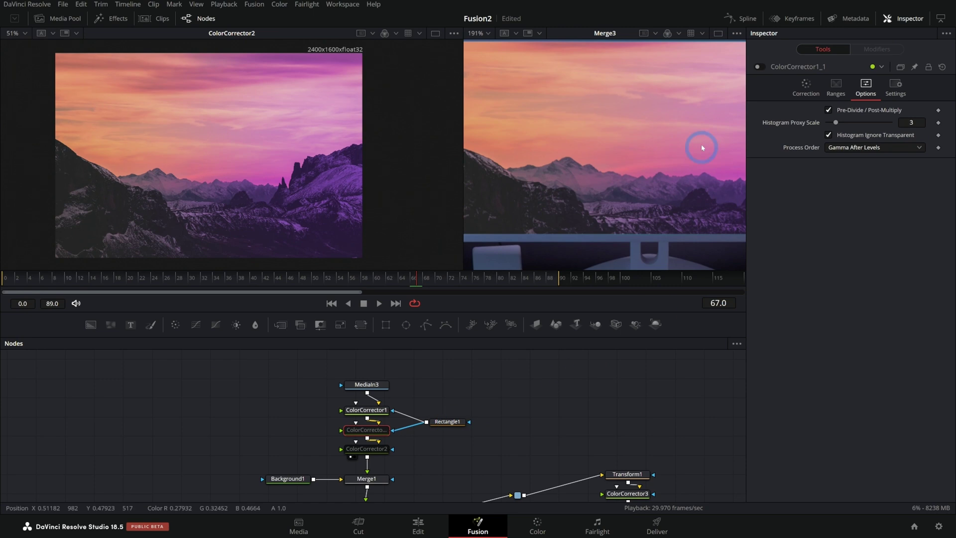
# Enable ColorCorrector1_1, compare it with Apply Mask Inverted off and on, leave the option on, and select the Rectangle1 mask
pyautogui.click(758, 66)
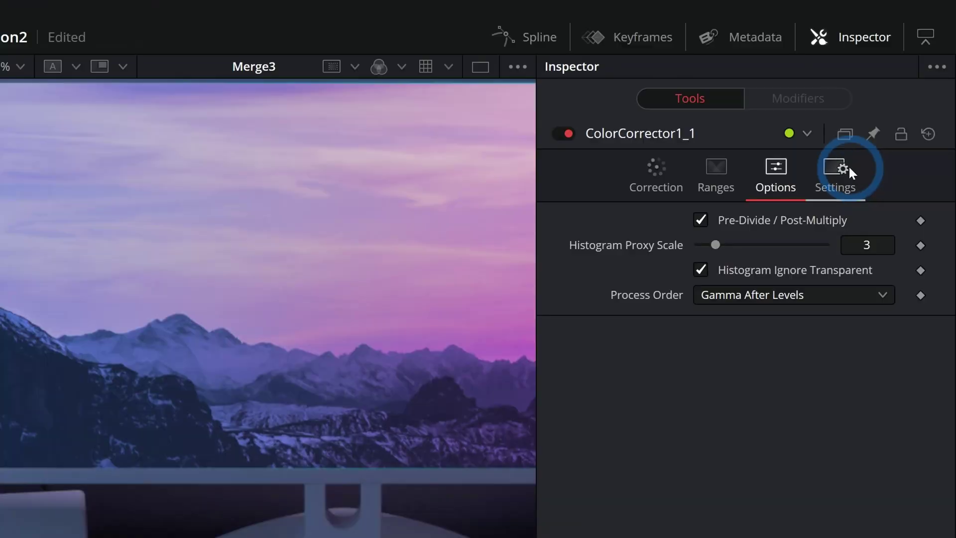
pyautogui.click(898, 86)
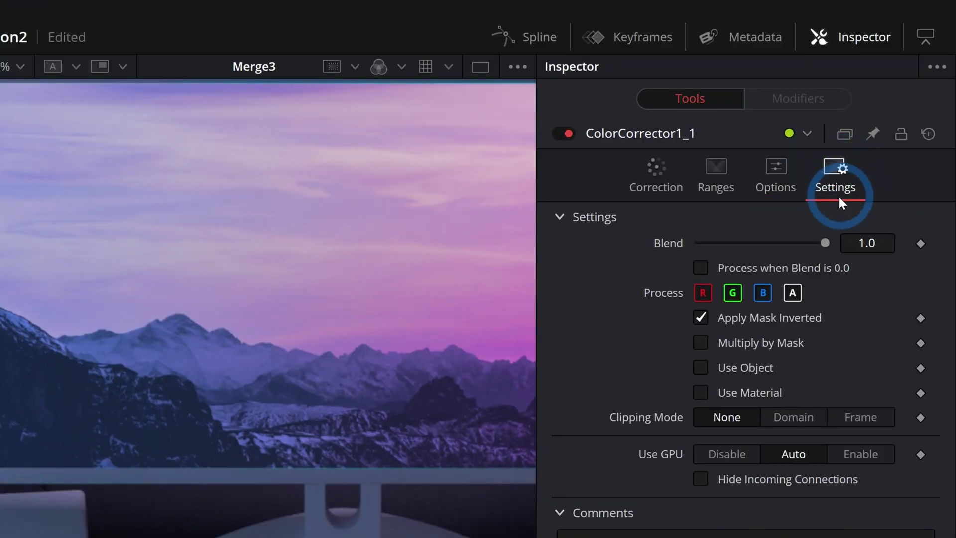
pyautogui.click(701, 318)
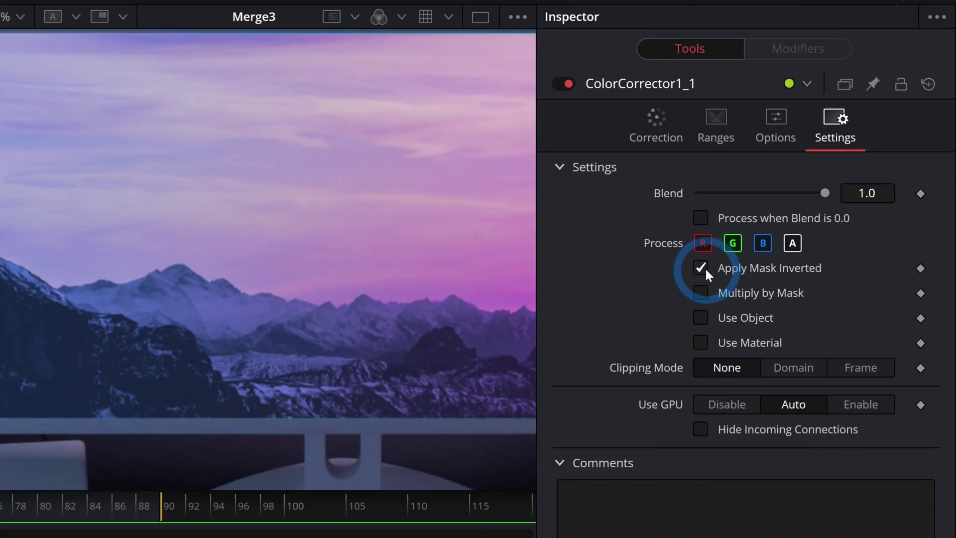
pyautogui.click(702, 268)
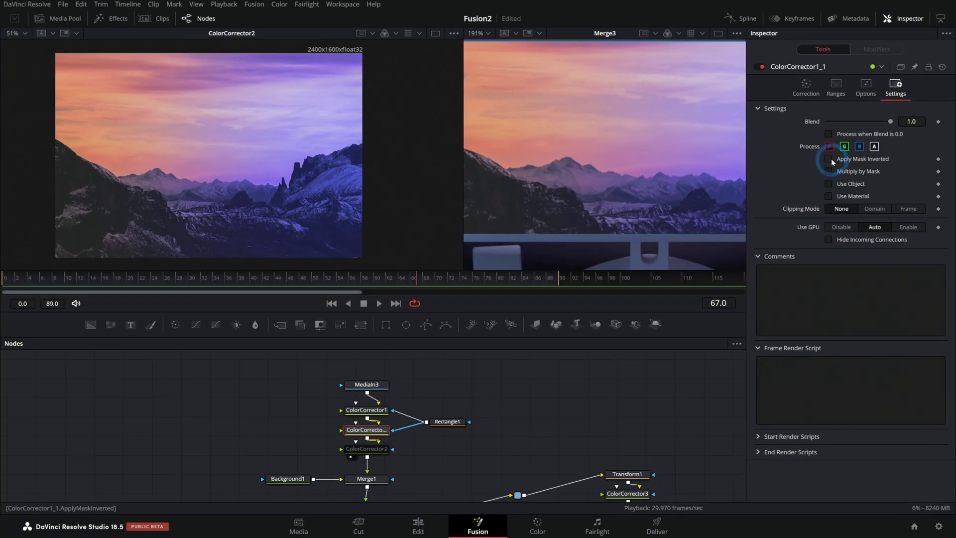
pyautogui.click(830, 159)
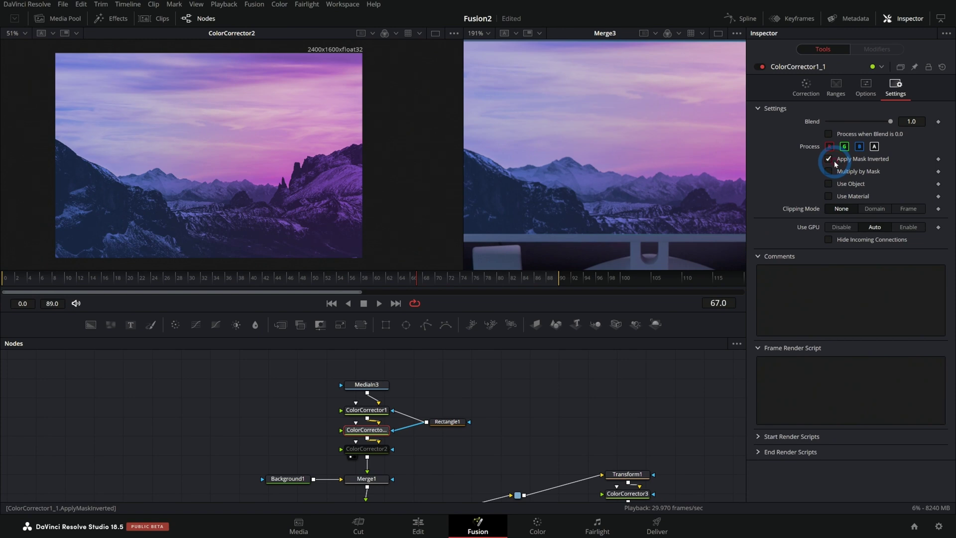
pyautogui.click(333, 183)
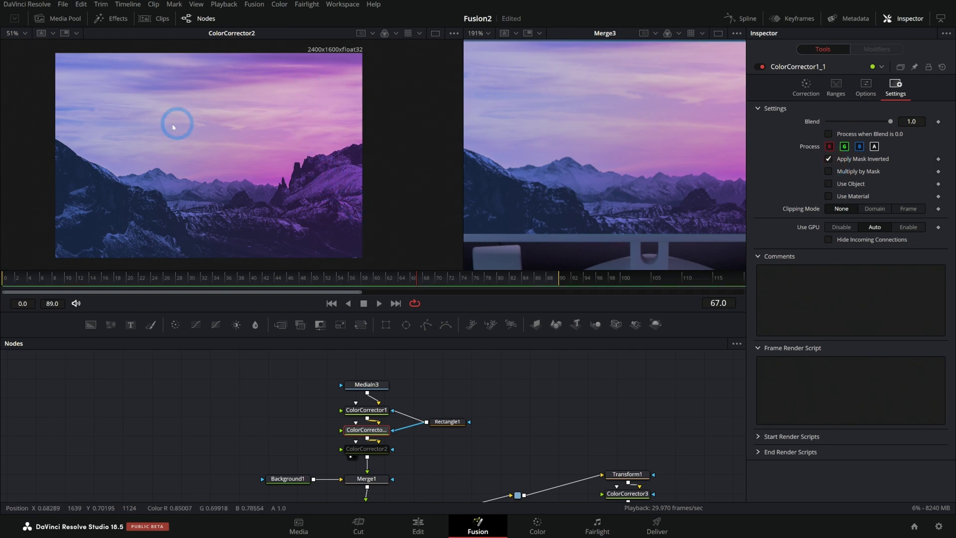
pyautogui.click(449, 422)
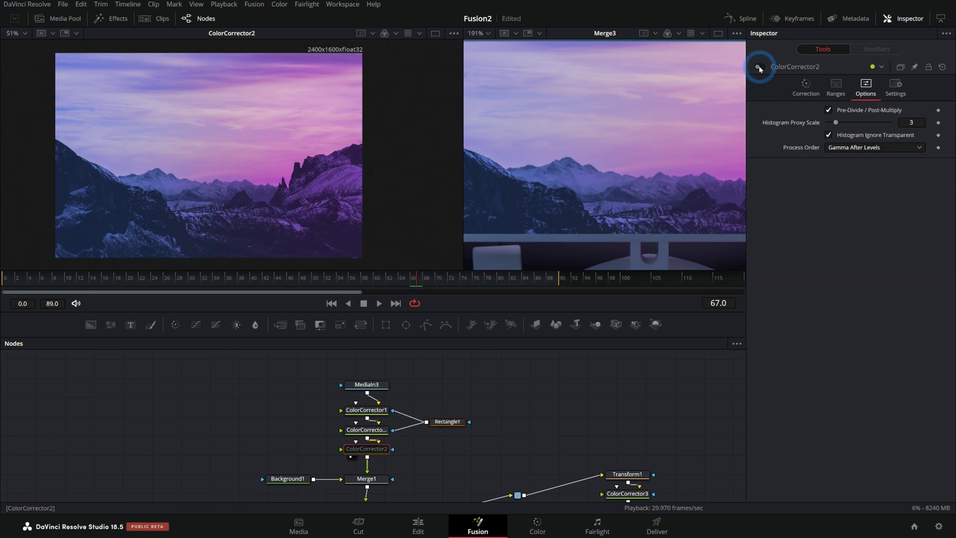
# Enable ColorCorrector2 and compare the sunset photo and the composite with its correction off and on
pyautogui.click(759, 67)
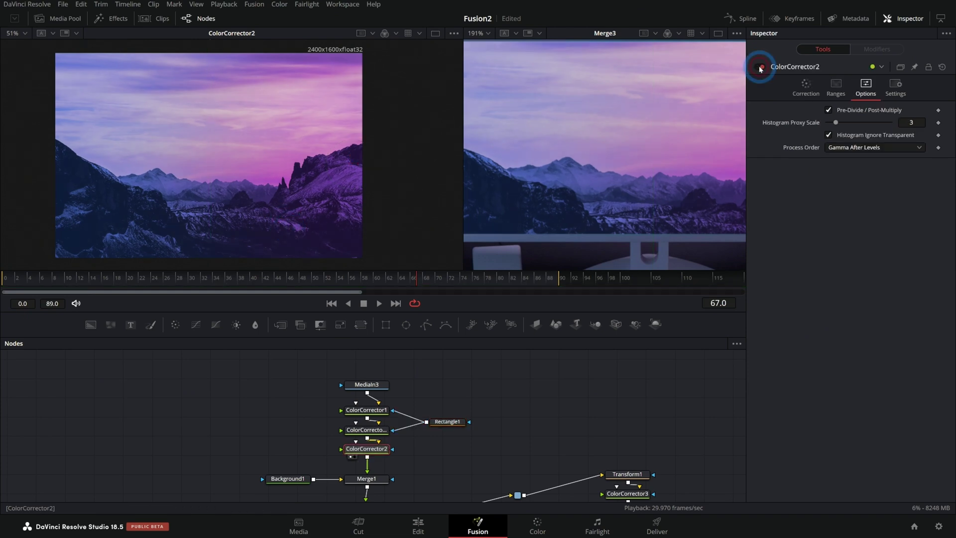
pyautogui.click(761, 68)
pyautogui.click(760, 67)
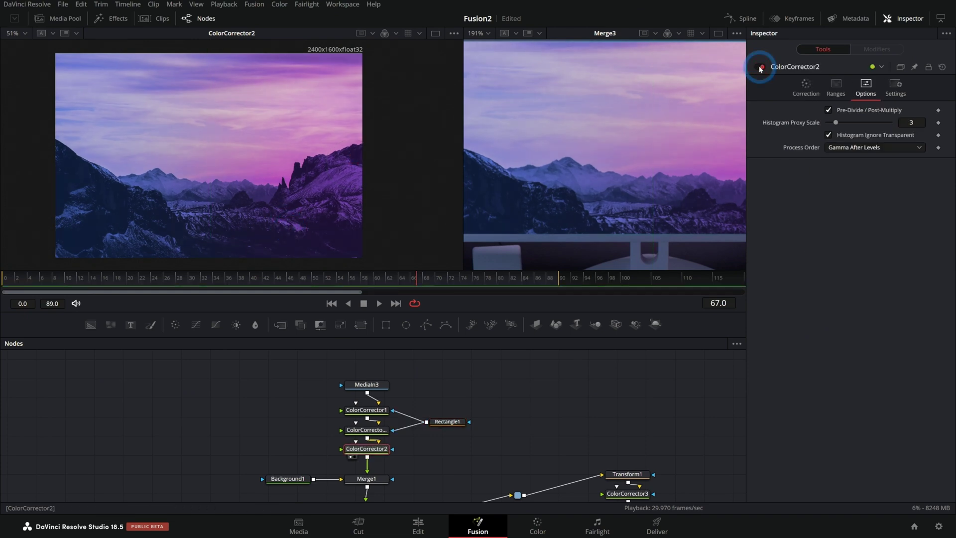
# Compare the monitor edge in the MediaOut1 view with ColorCorrector2's Pre-Divide / Post-Multiply off and on, and leave it enabled
pyautogui.moveTo(463, 201); pyautogui.dragTo(144, 211)
pyautogui.scroll(-3, 448, 200)
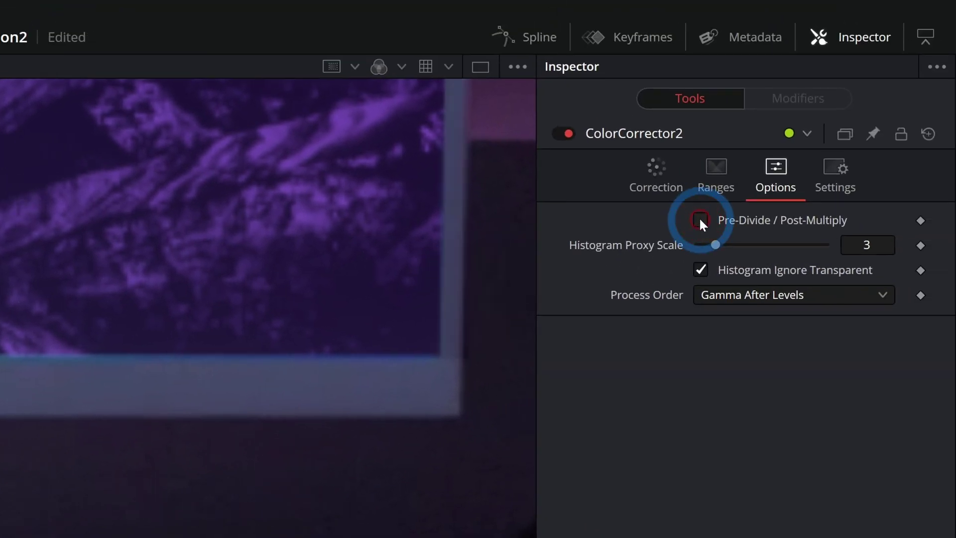
pyautogui.click(864, 116)
pyautogui.click(700, 219)
pyautogui.click(699, 217)
pyautogui.click(700, 219)
pyautogui.click(700, 219)
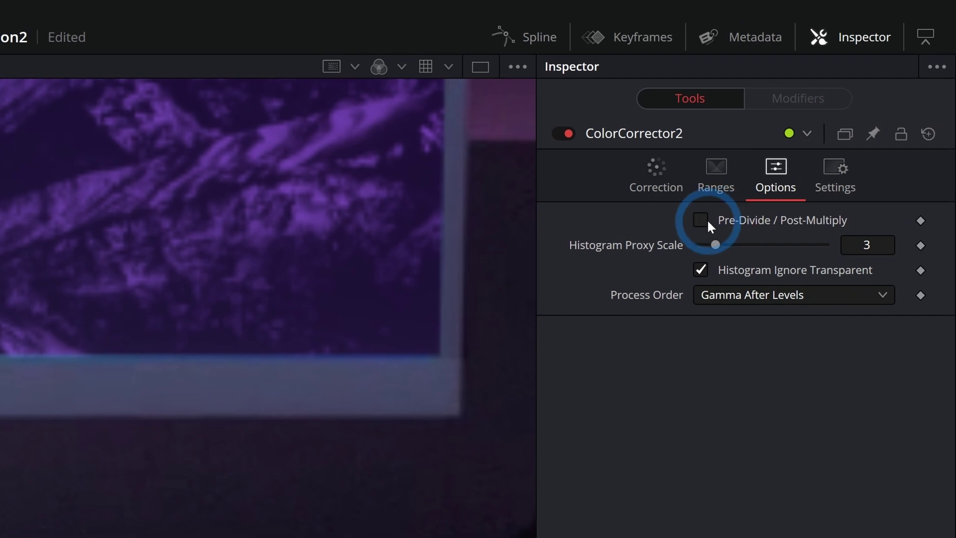
pyautogui.click(701, 219)
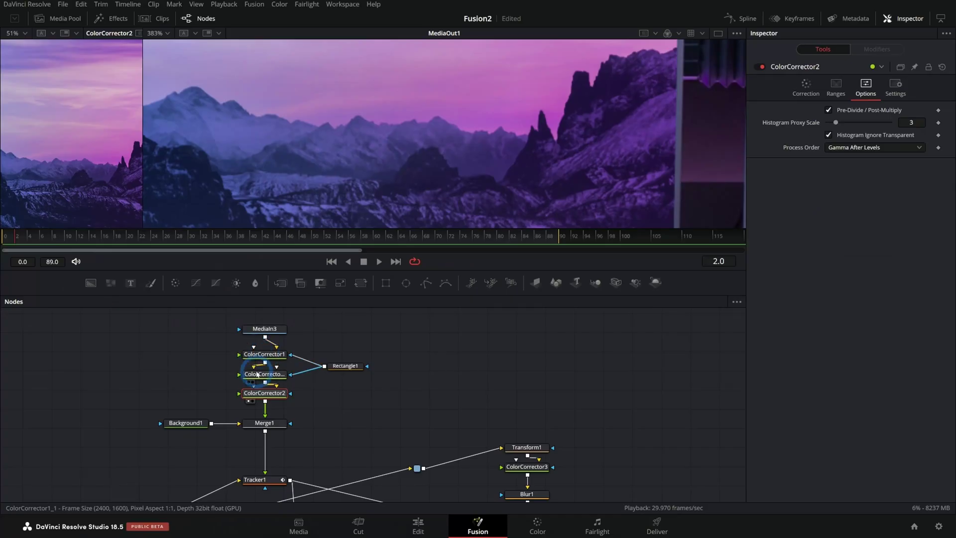
# View the outputs of ColorCorrector2, Merge1 and Tracker1 in turn, and enlarge the corner-pinned photo in Tracker1
pyautogui.click(265, 392)
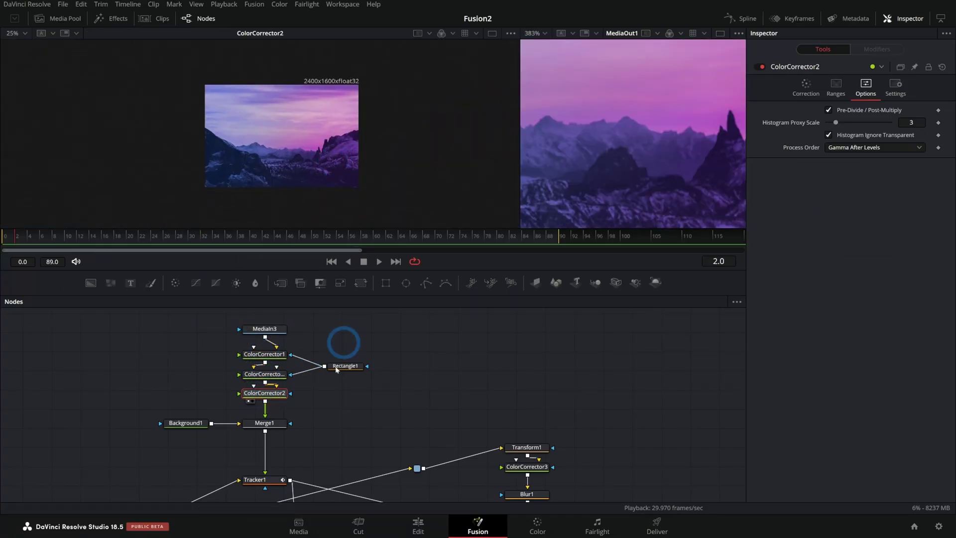
pyautogui.click(265, 423)
pyautogui.click(264, 480)
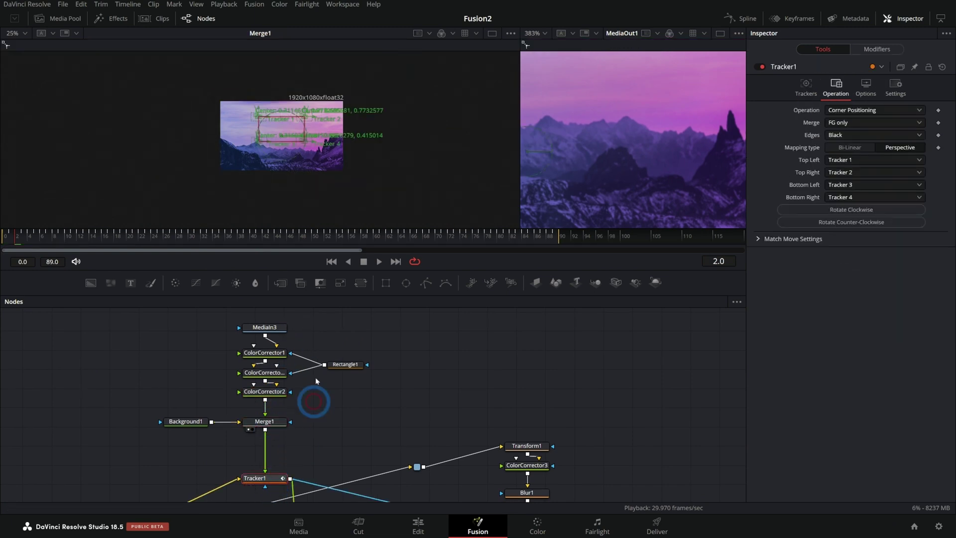
pyautogui.scroll(6, 276, 142)
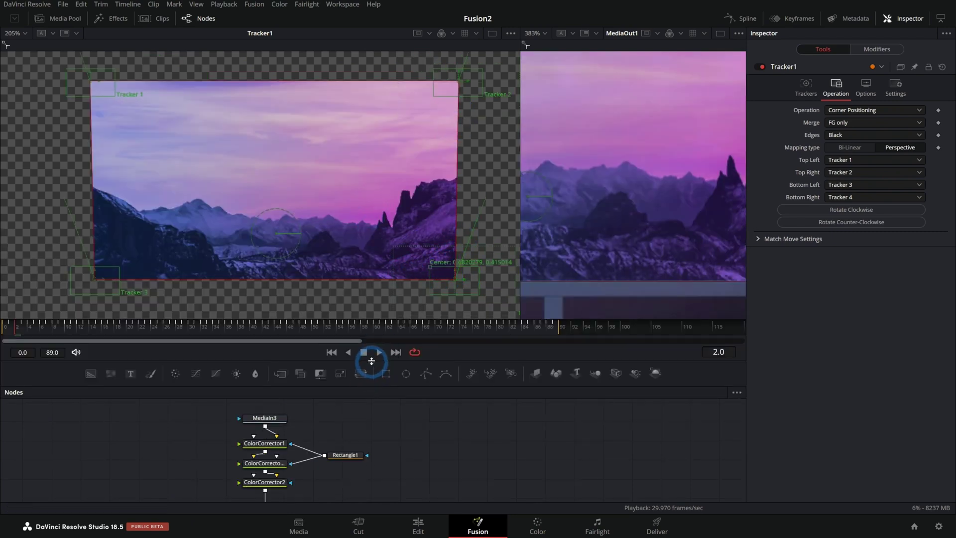
# Play the finished monitor composite at MediaOut1, and review the node tree from MediaIn3 to Merge2
pyautogui.moveTo(372, 360); pyautogui.dragTo(372, 254)
pyautogui.moveTo(379, 387); pyautogui.dragTo(262, 349)
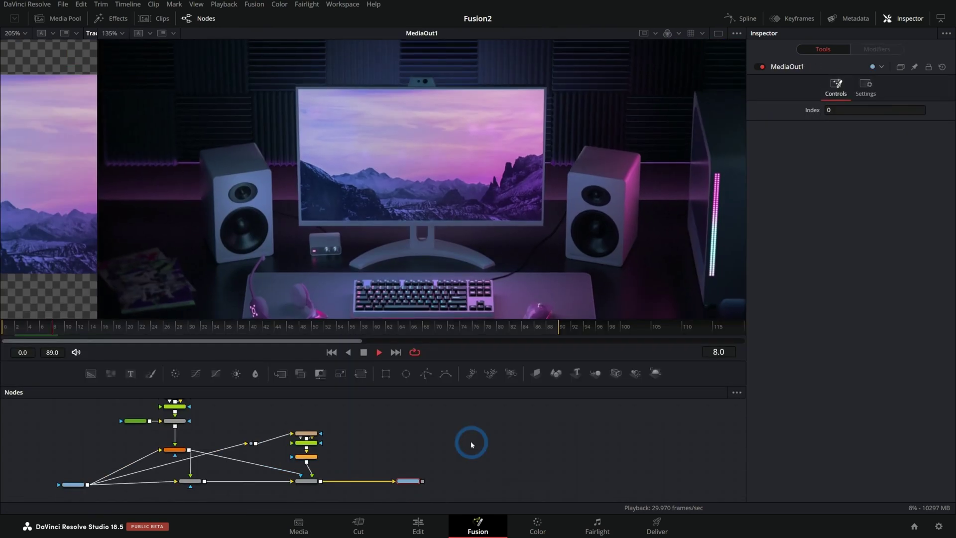
pyautogui.click(524, 264)
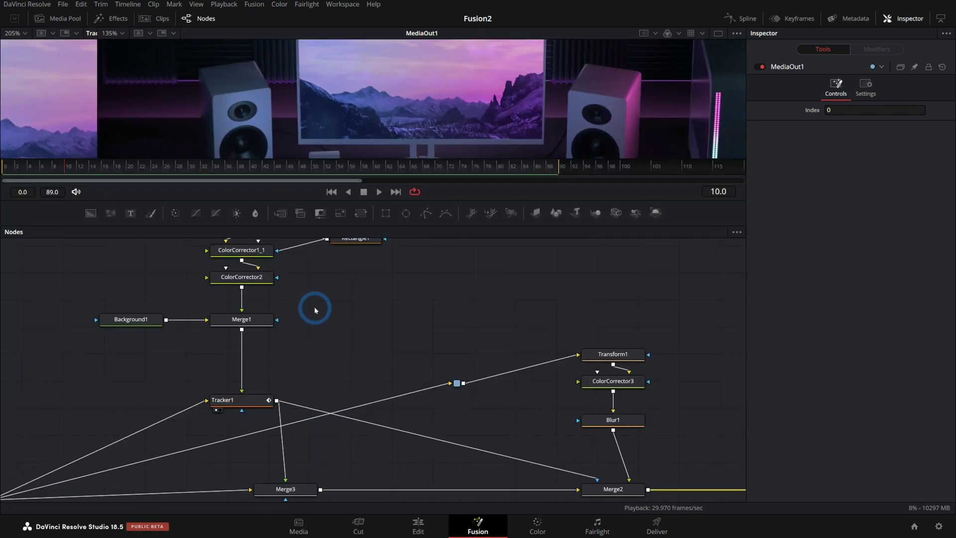
pyautogui.moveTo(371, 309); pyautogui.dragTo(423, 340)
pyautogui.scroll(-3, 421, 330)
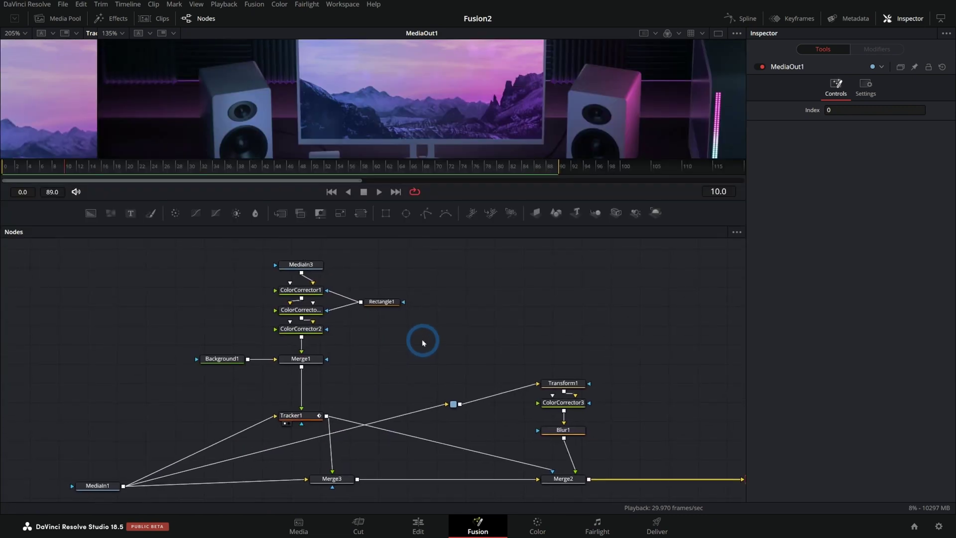